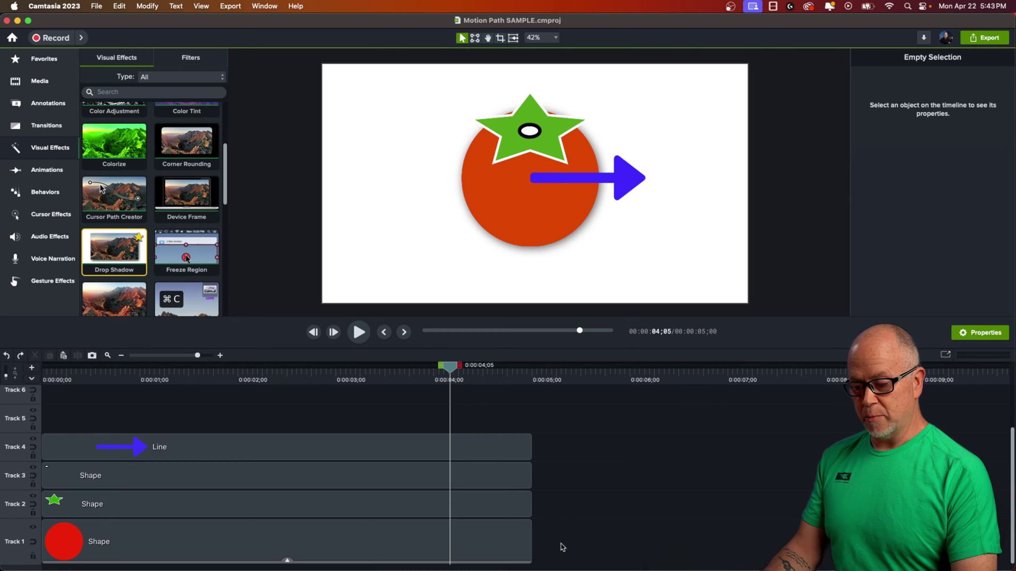
Step: Group the circle, star, shape and arrow clips into Group 1, shrunk to ~35% near the top-left
left_click_drag(563, 546, 360, 445)
right_click(361, 446)
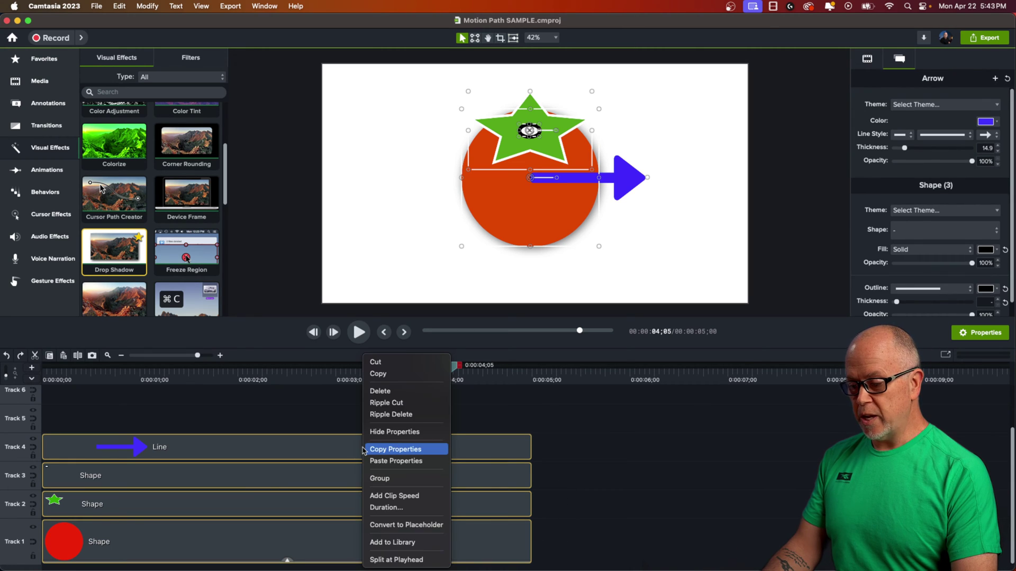
left_click(387, 479)
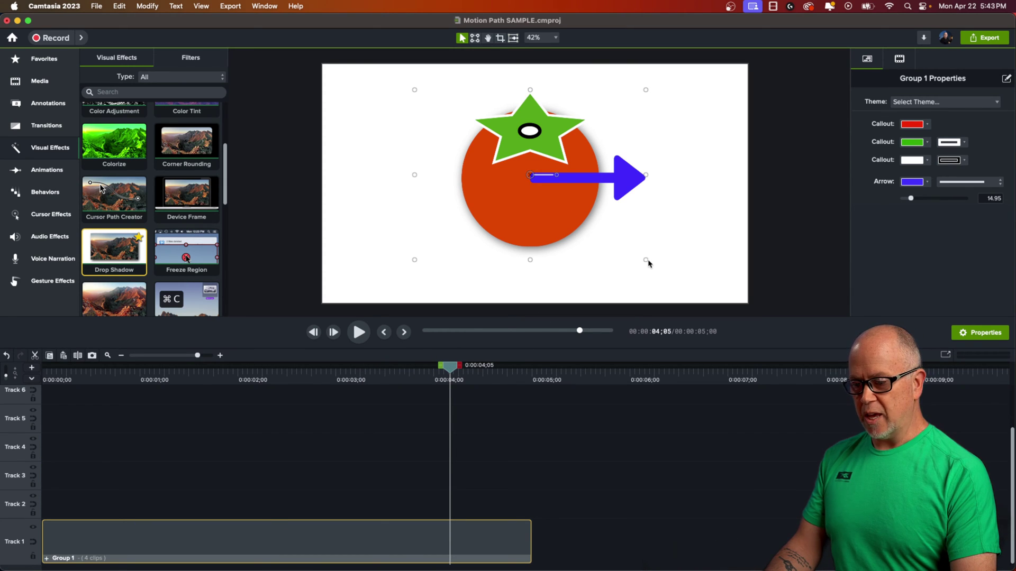
mouse_move(545, 217)
left_mouse_down()
mouse_move(532, 212)
mouse_move(548, 212)
left_mouse_up()
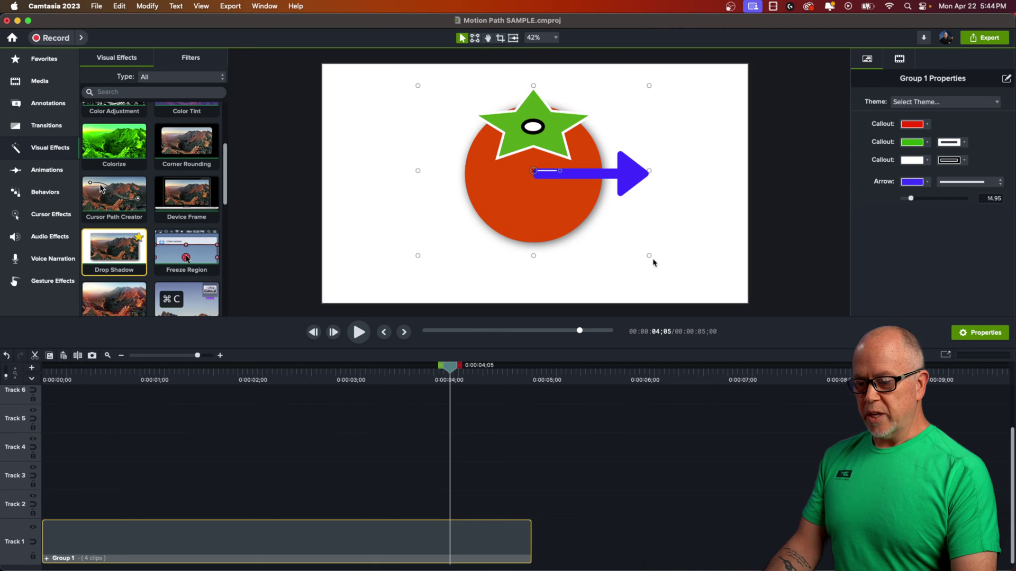
left_click_drag(649, 257, 374, 142)
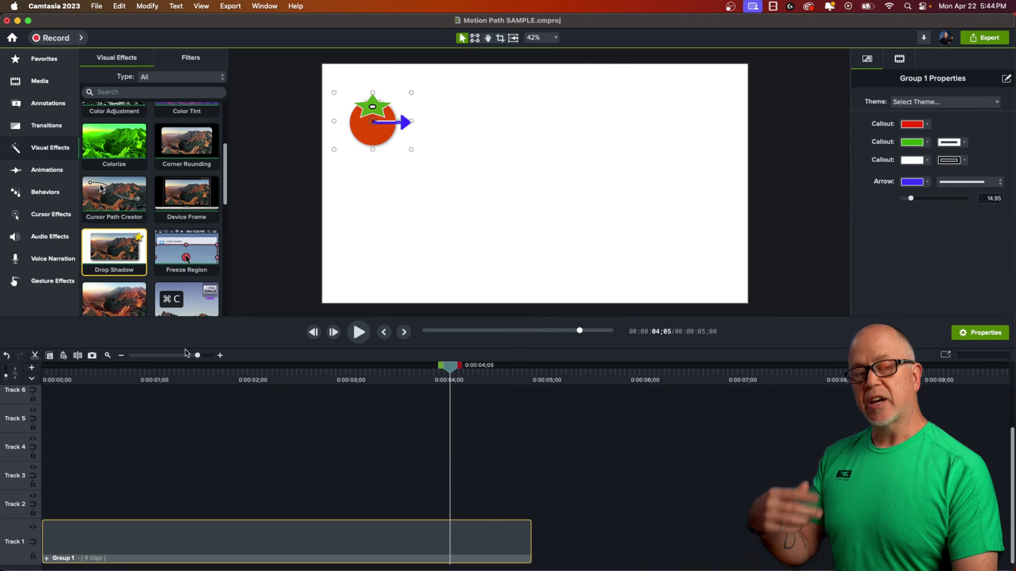
Step: Apply a Custom animation to Group 1 sliding the tomato from X -733.3 to X 684.5
left_click(47, 171)
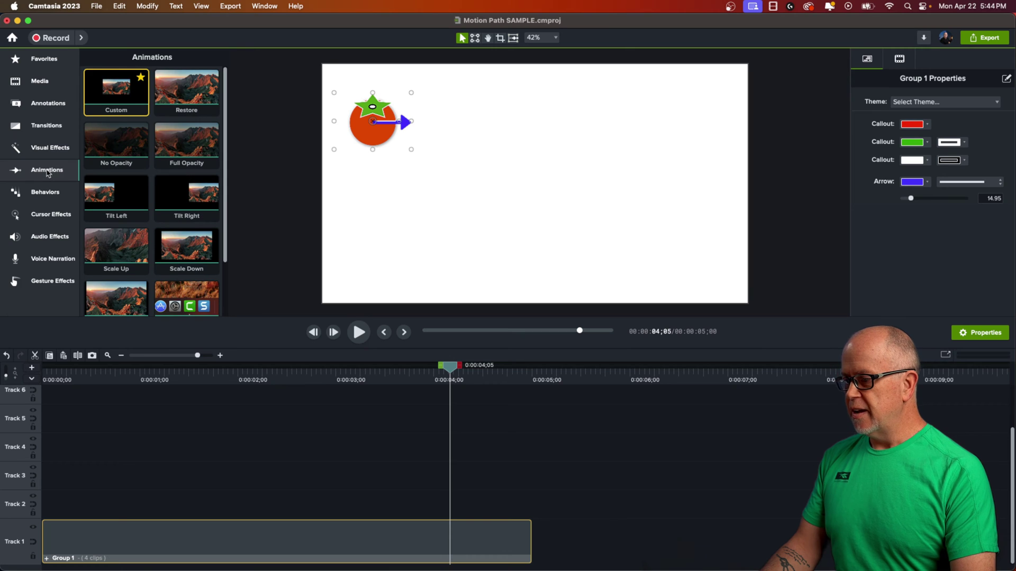
left_click_drag(109, 91, 304, 543)
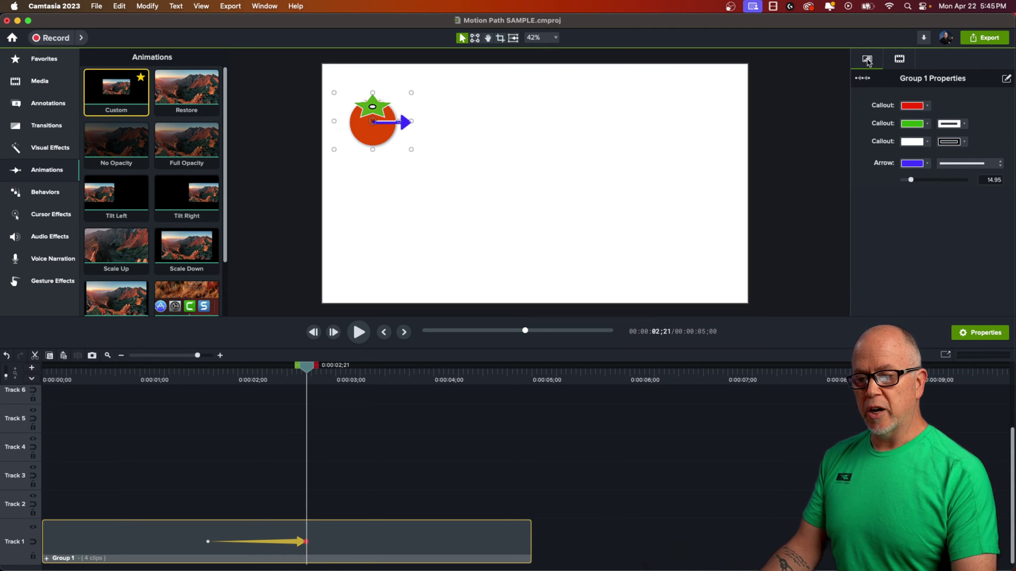
left_click(899, 59)
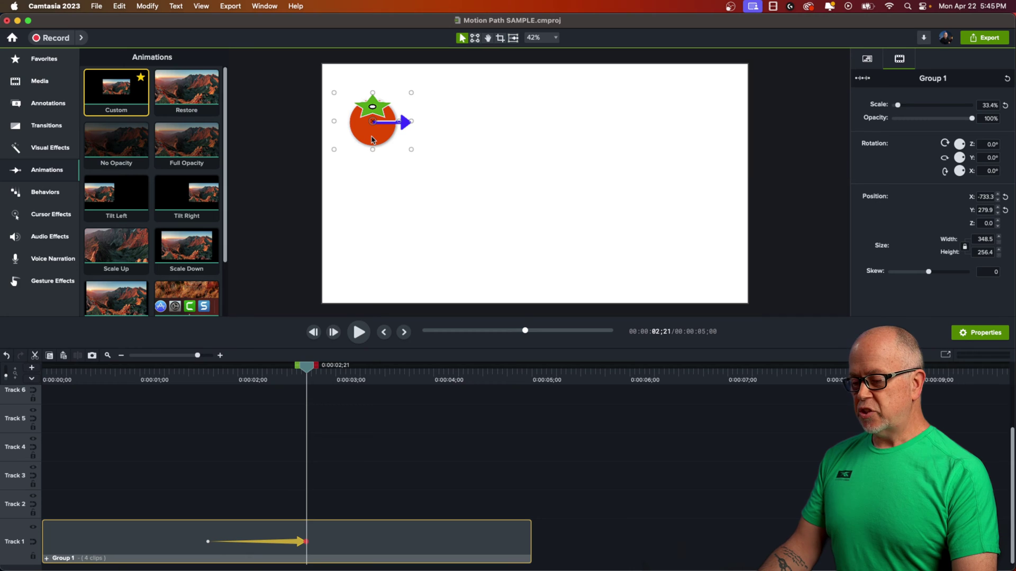
left_click_drag(373, 139, 686, 141)
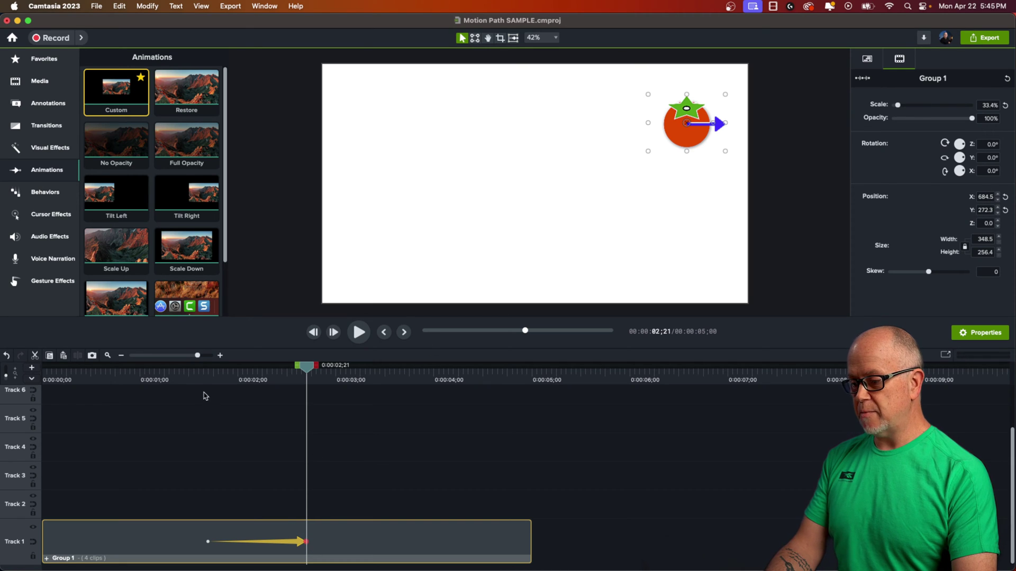
left_click(188, 379)
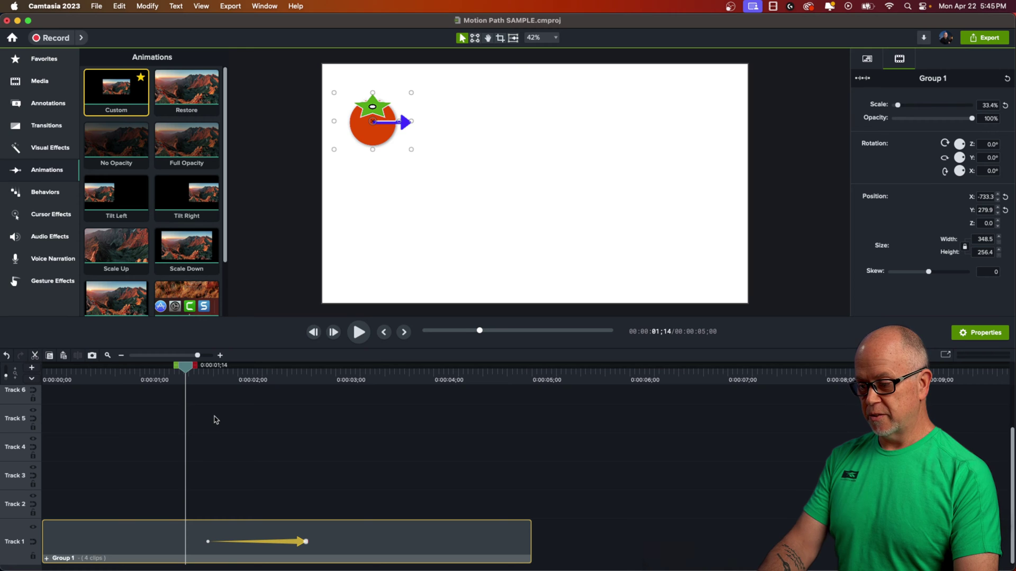
Step: Preview the slide, then replace its Exponential In/Out easing with a different easing
key("space")
key("space")
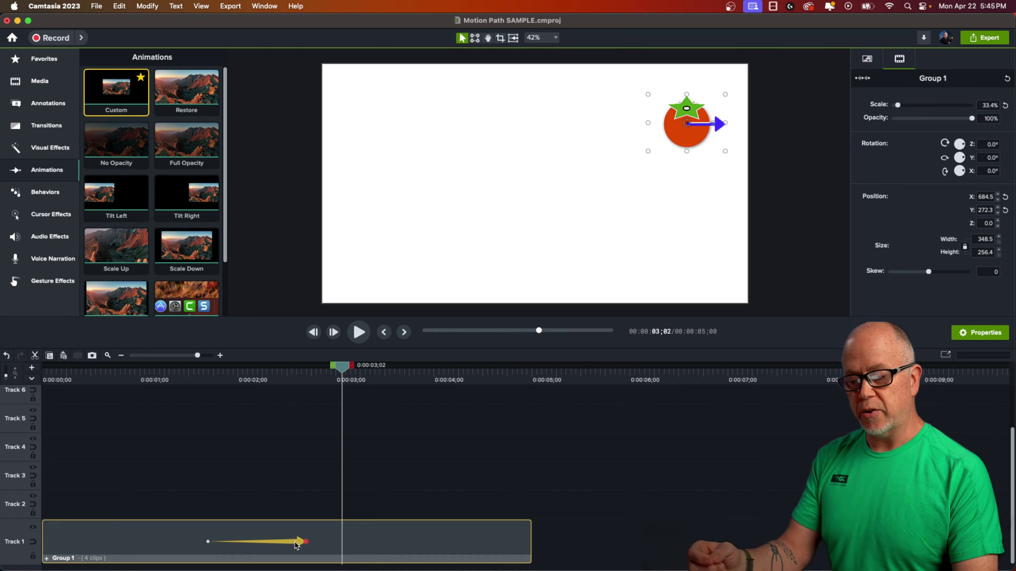
left_click(269, 380)
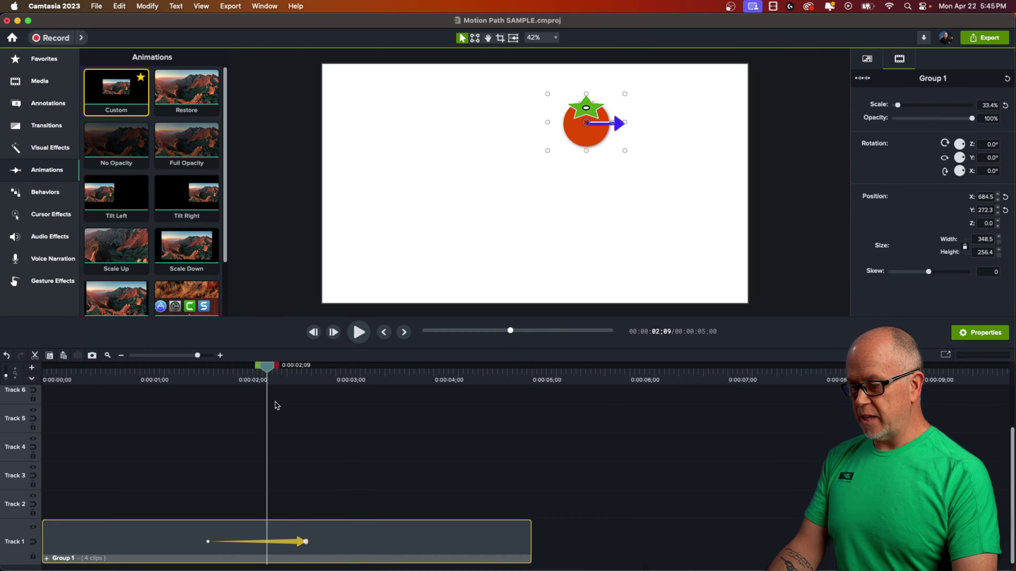
right_click(293, 545)
mouse_move(325, 547)
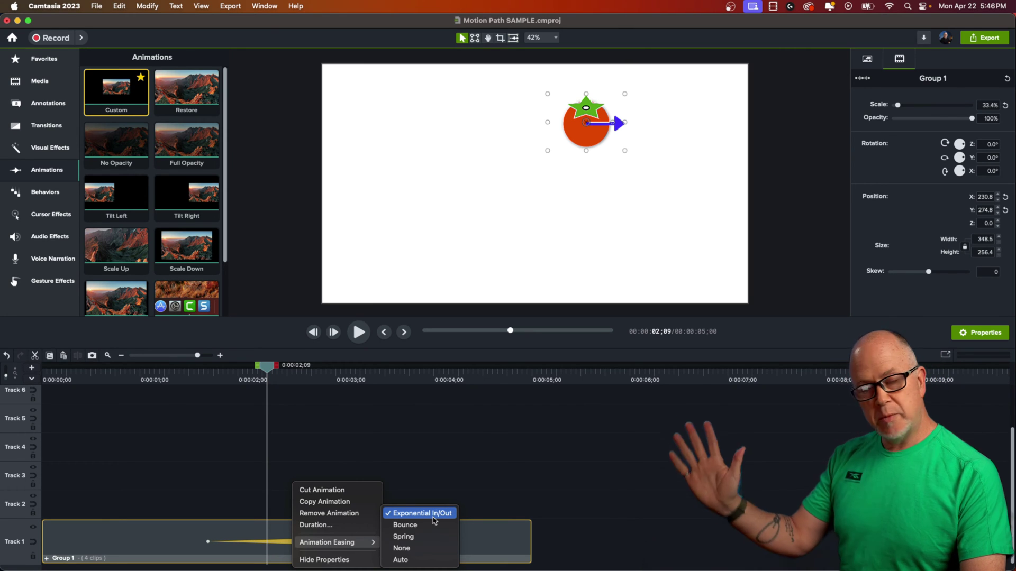
left_click(404, 552)
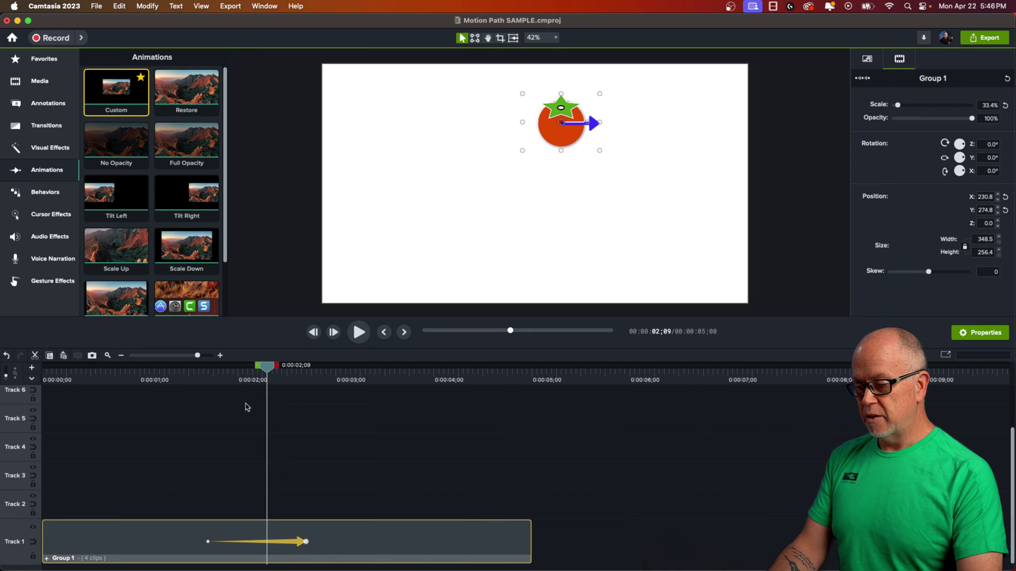
Step: Play the slide from before its start to check the new easing
left_click(204, 378)
key("space")
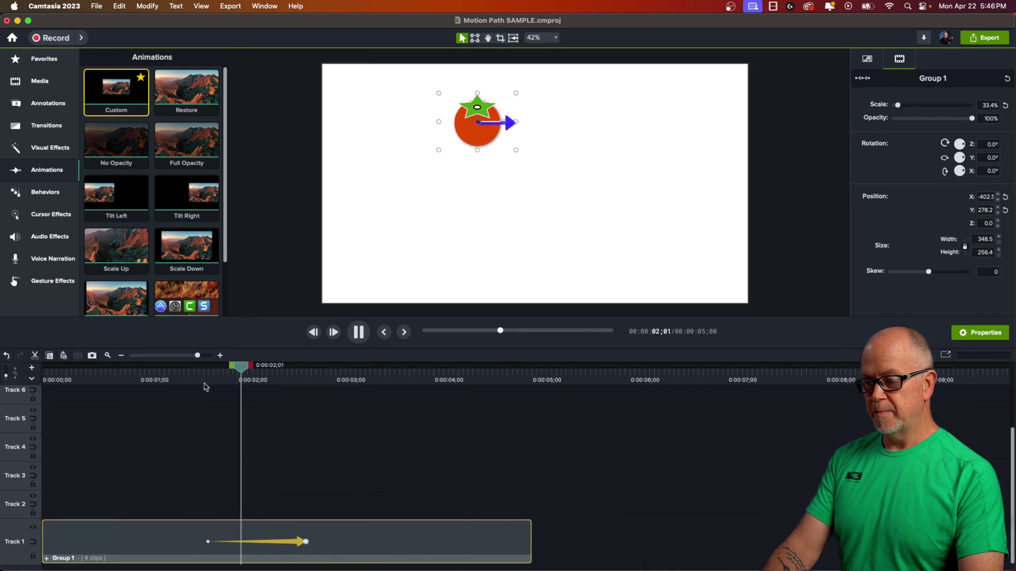
key("space")
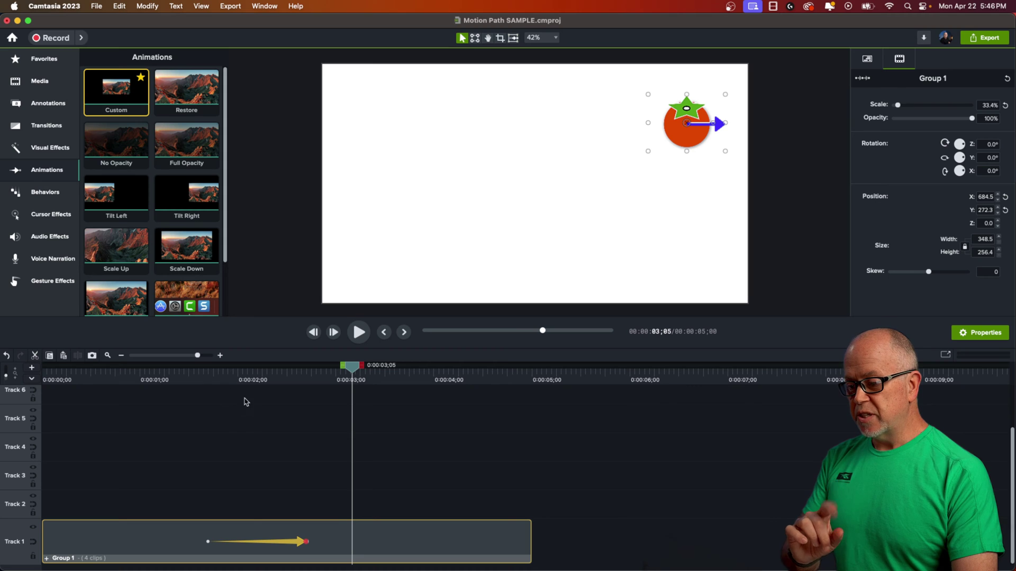
left_click(203, 379)
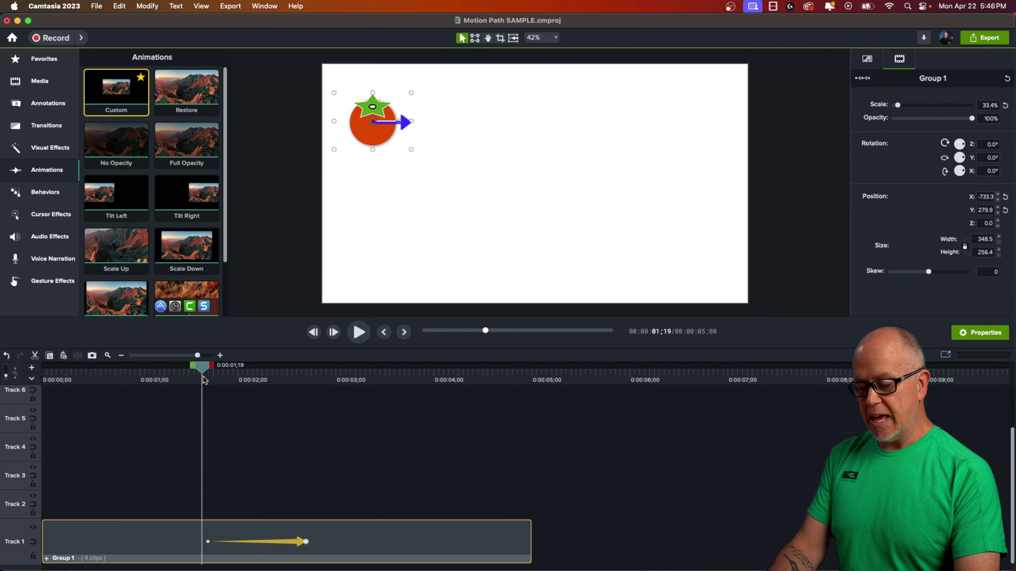
key("space")
key("space")
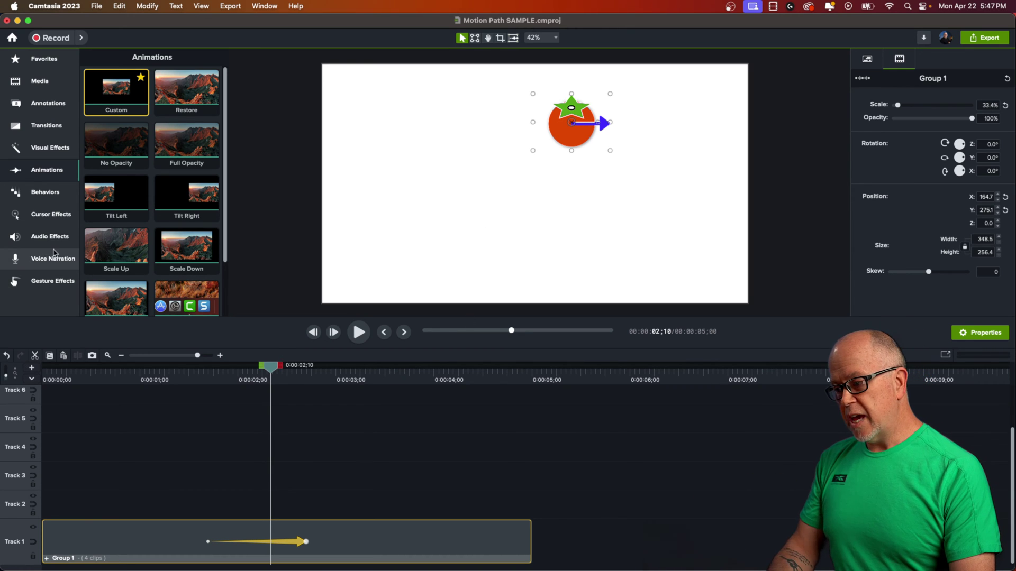
Step: Apply the Motion Blur effect at 100% intensity to the Group 1 clip
left_click(51, 149)
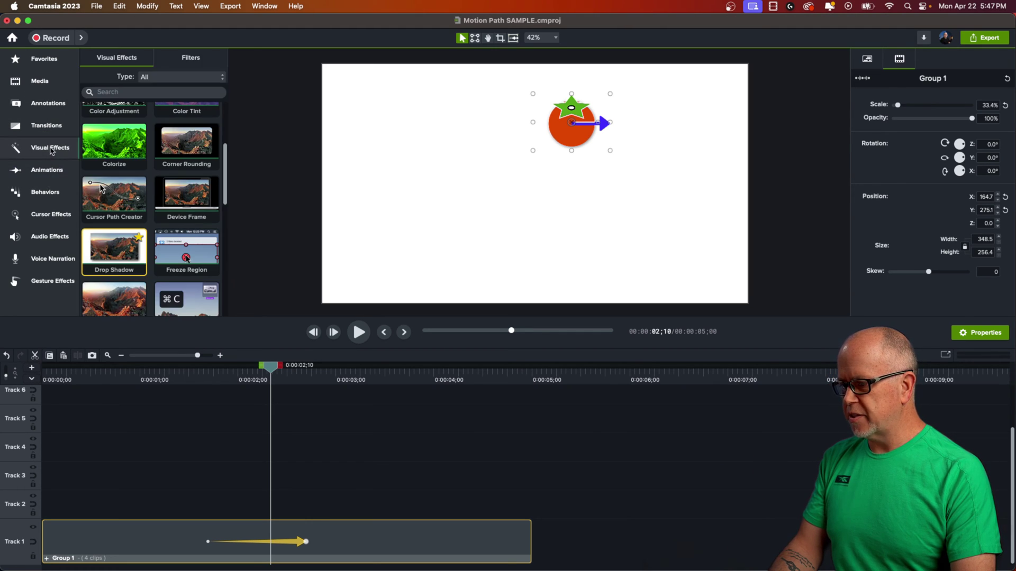
scroll(158, 201, "down", 5)
scroll(158, 202, "down", 4)
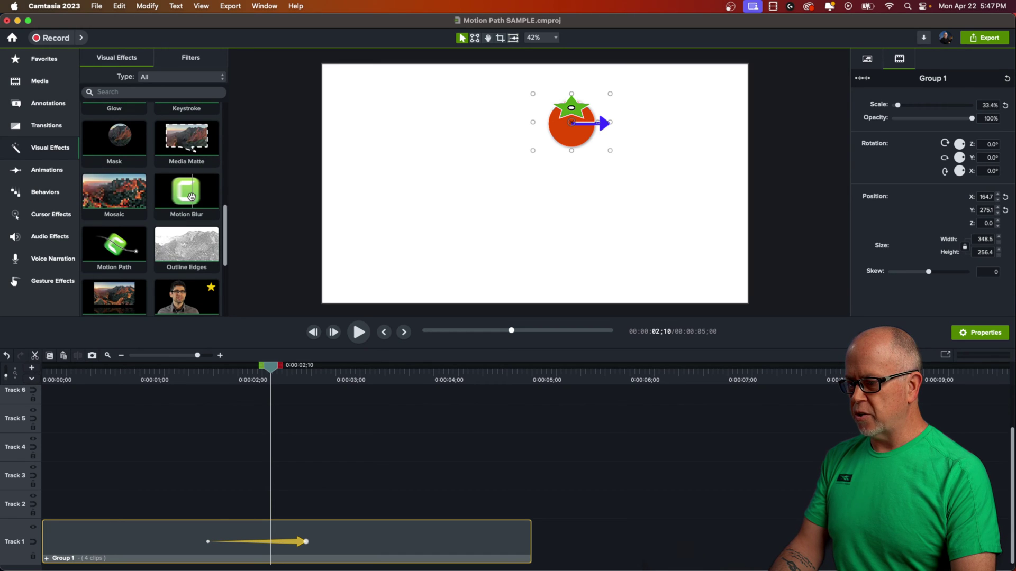
left_click_drag(191, 197, 347, 414)
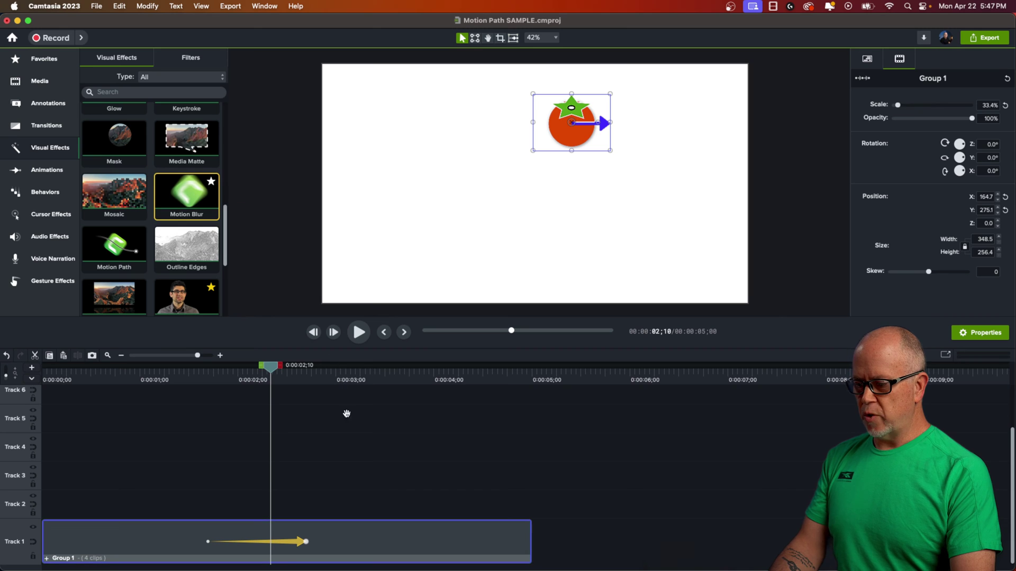
left_click_drag(339, 516, 333, 540)
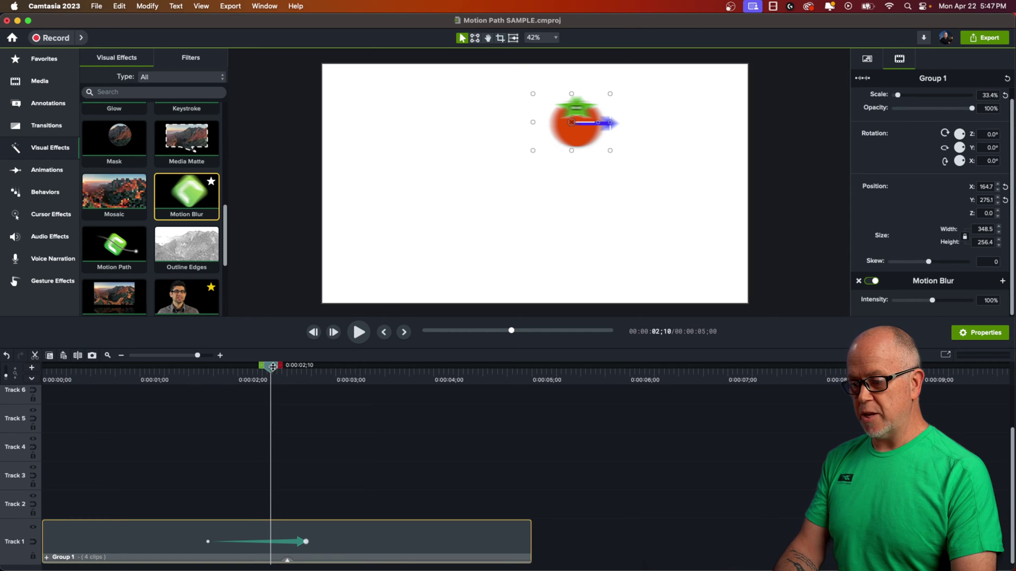
Step: Scrub and play the slide to preview the motion blur, ending at the animation's end
left_click_drag(269, 373, 202, 373)
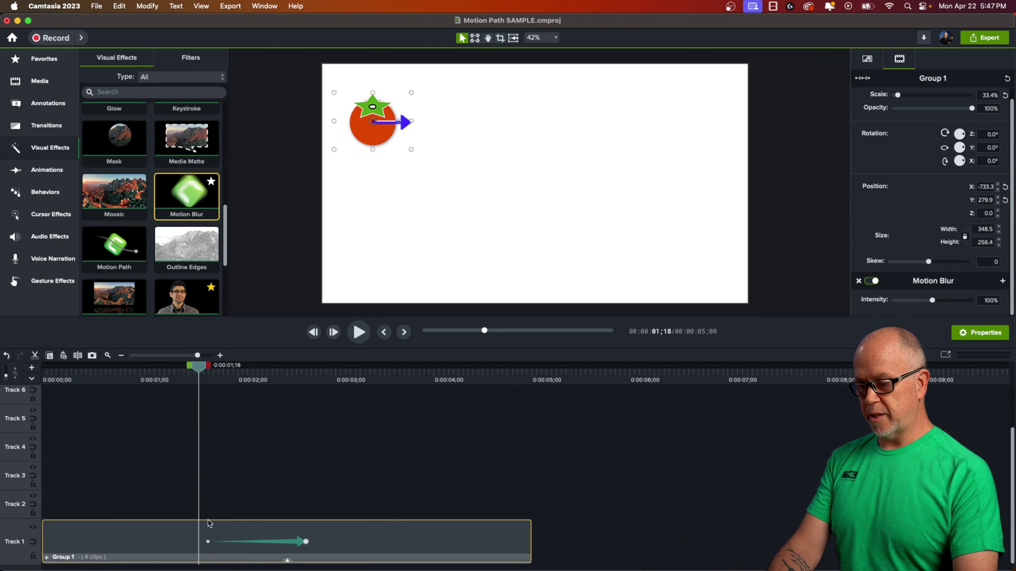
key("space")
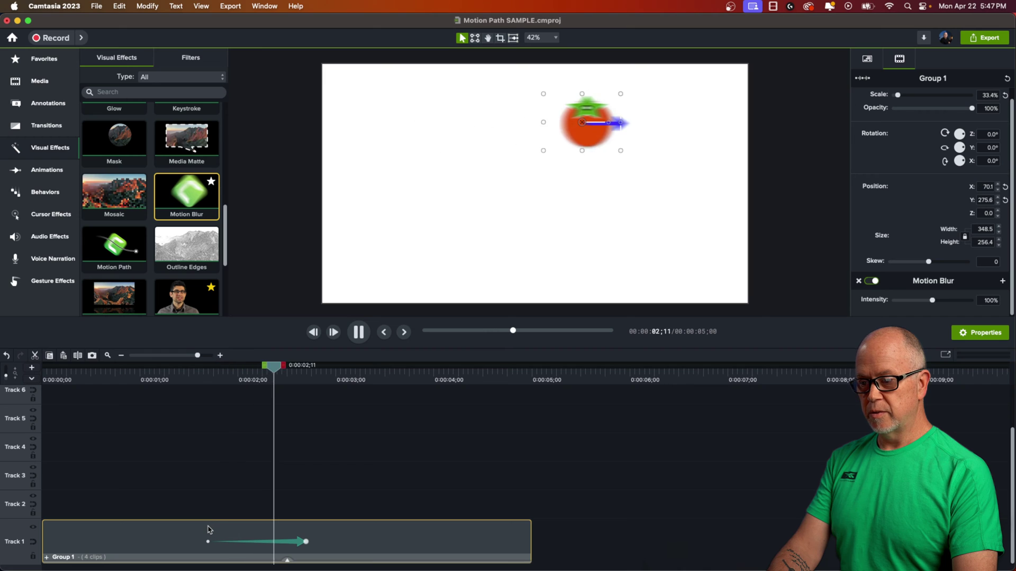
key("space")
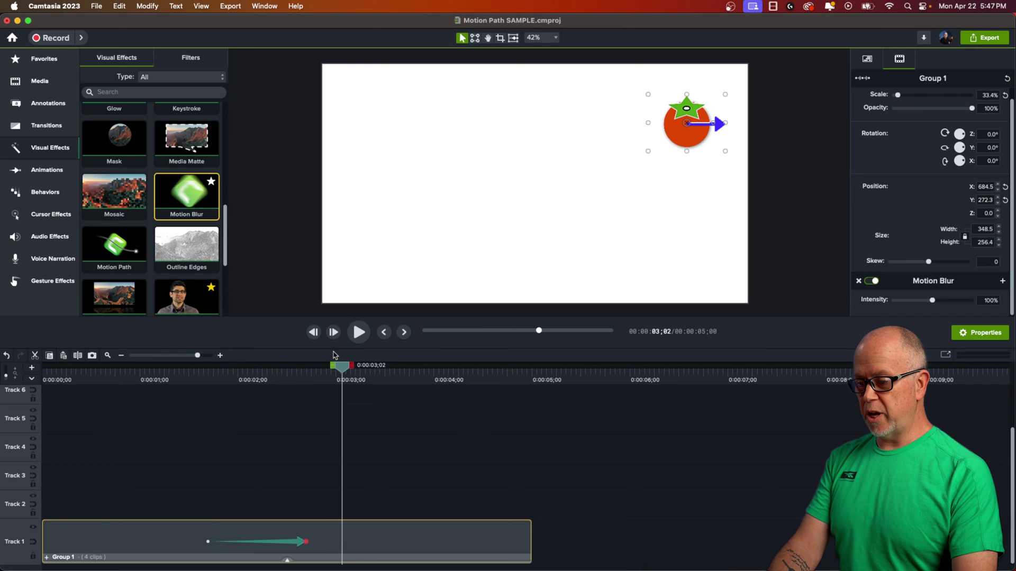
left_click_drag(343, 373, 257, 382)
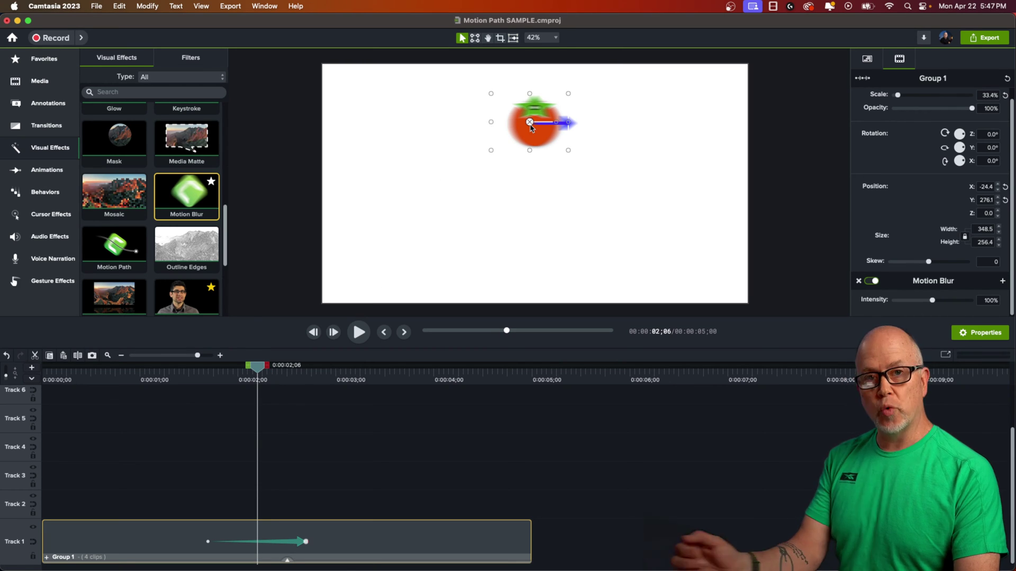
left_click(306, 543)
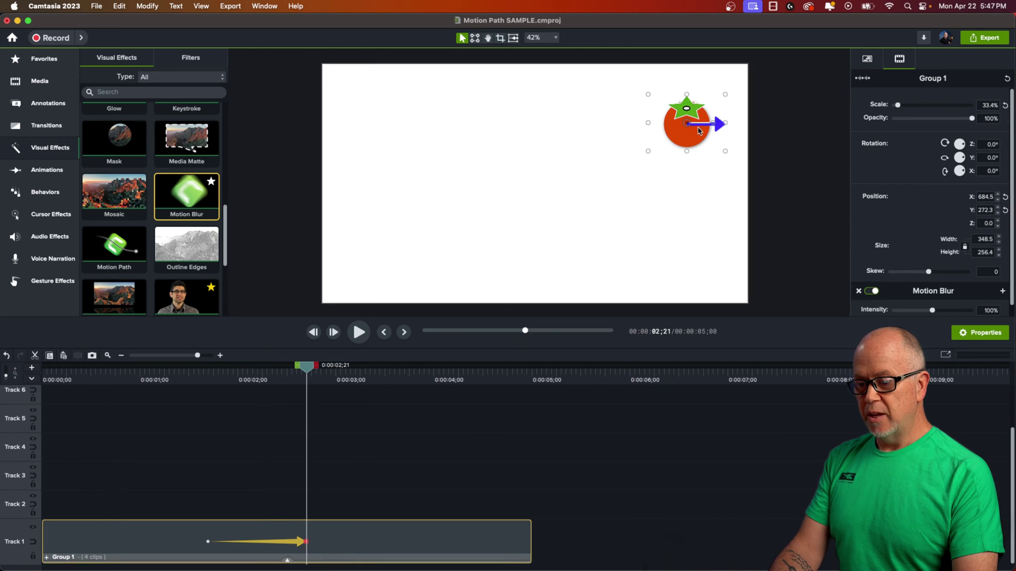
Step: Move the tomato's end position toward the lower left and preview the blurred slide
left_click_drag(683, 138, 402, 271)
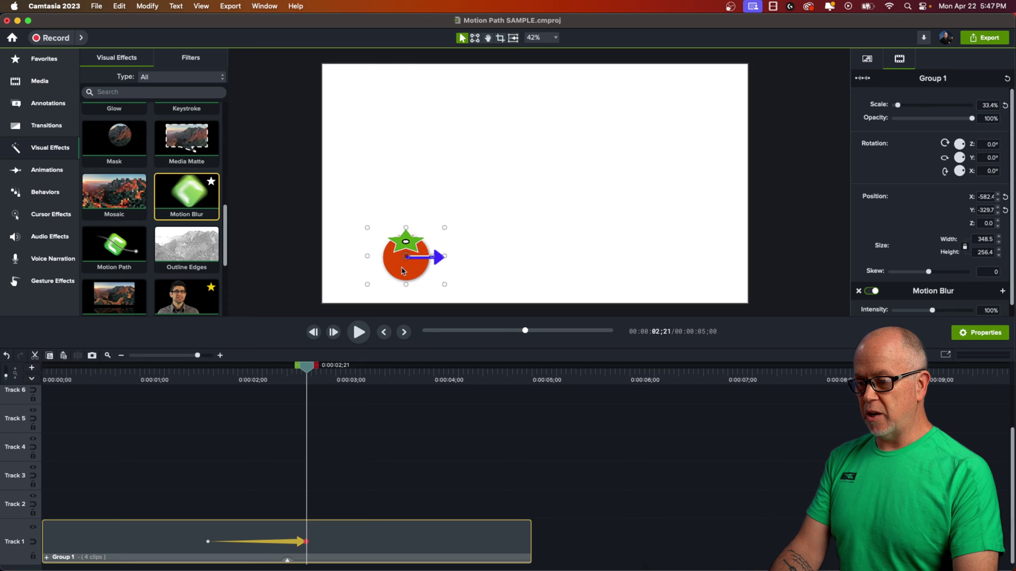
left_click(203, 380)
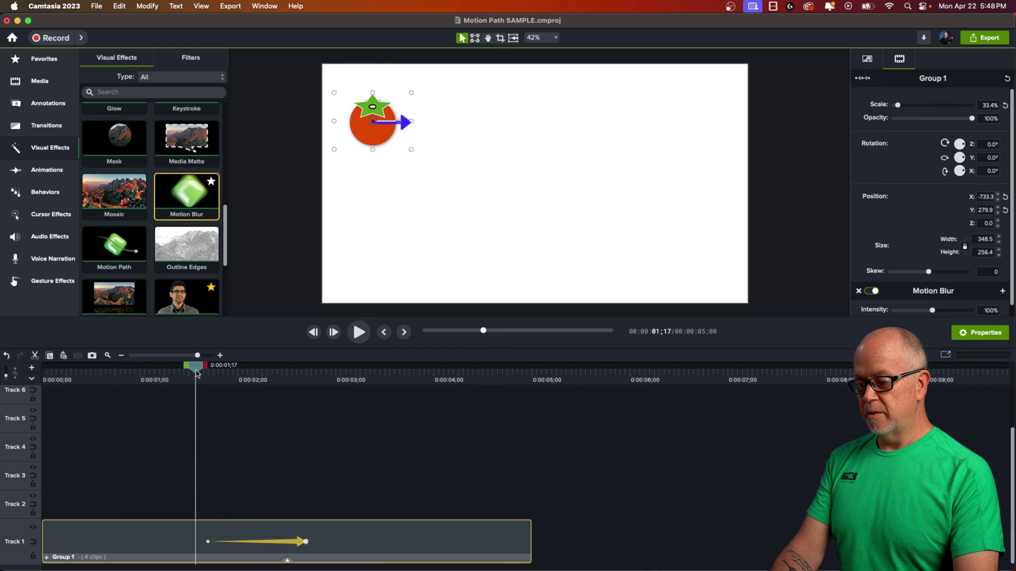
key("space")
key("space")
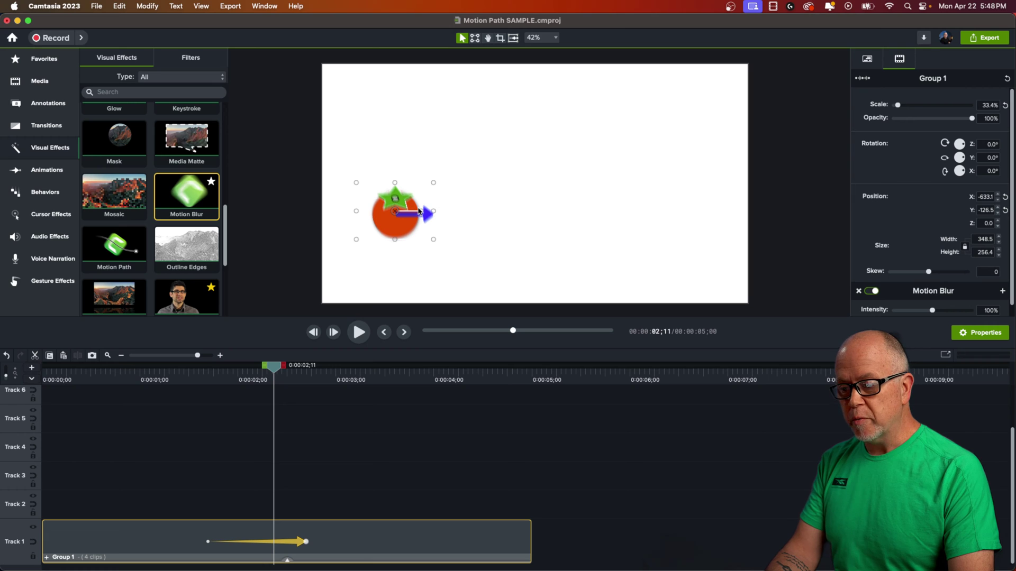
scroll(430, 222, "up", 5)
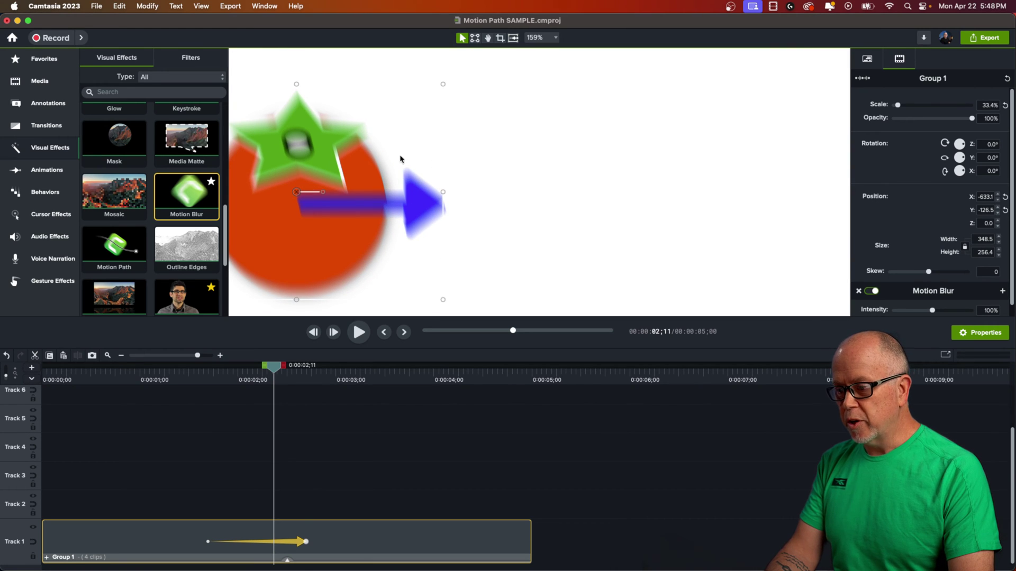
scroll(413, 216, "down", 5)
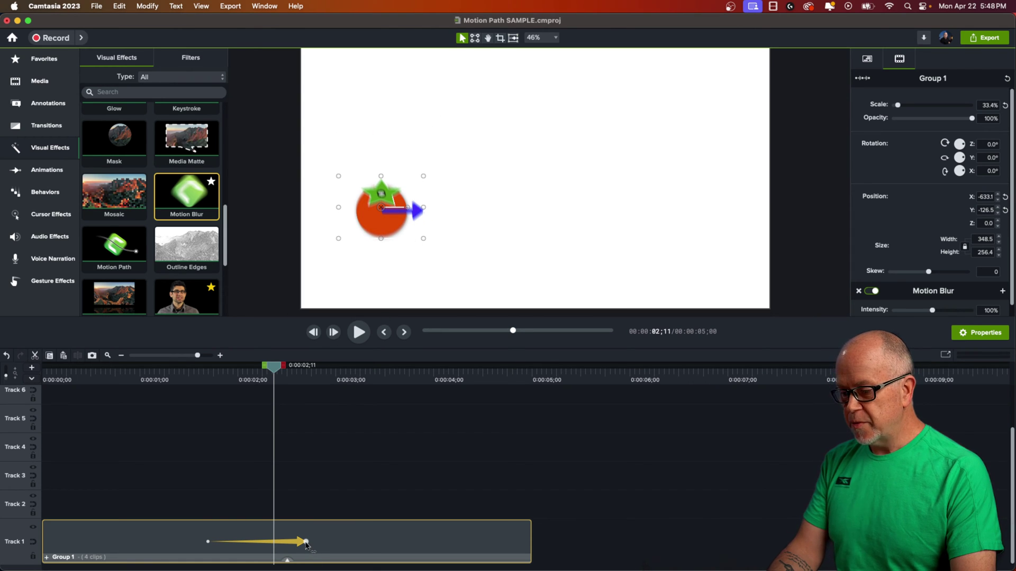
Step: Shorten the move animation to end around 0:00:02;04 and inspect the stronger blur mid-slide
left_click_drag(307, 545, 244, 547)
left_click(196, 374)
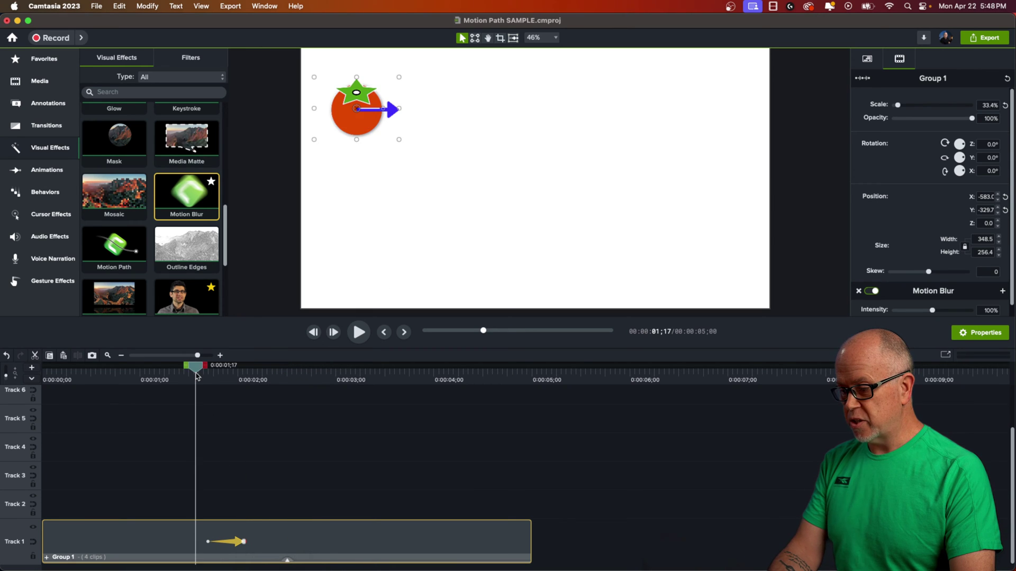
left_click_drag(198, 378, 229, 378)
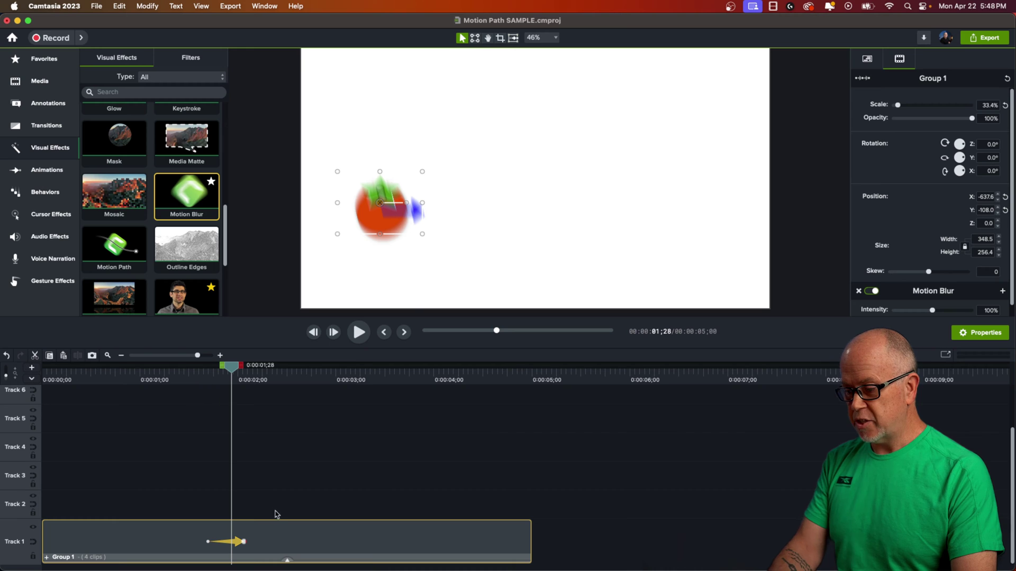
scroll(413, 223, "up", 10)
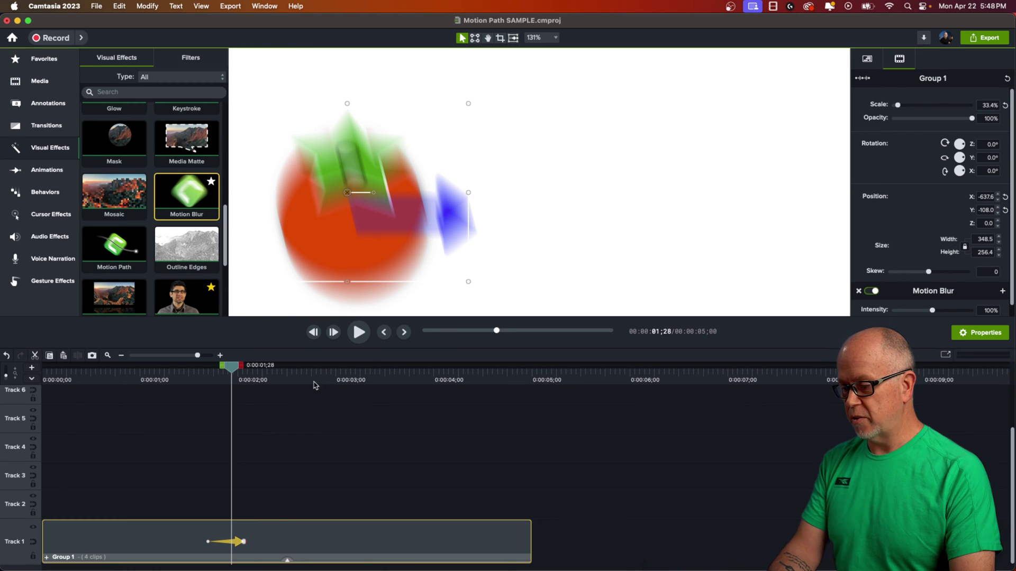
scroll(341, 248, "down", 10)
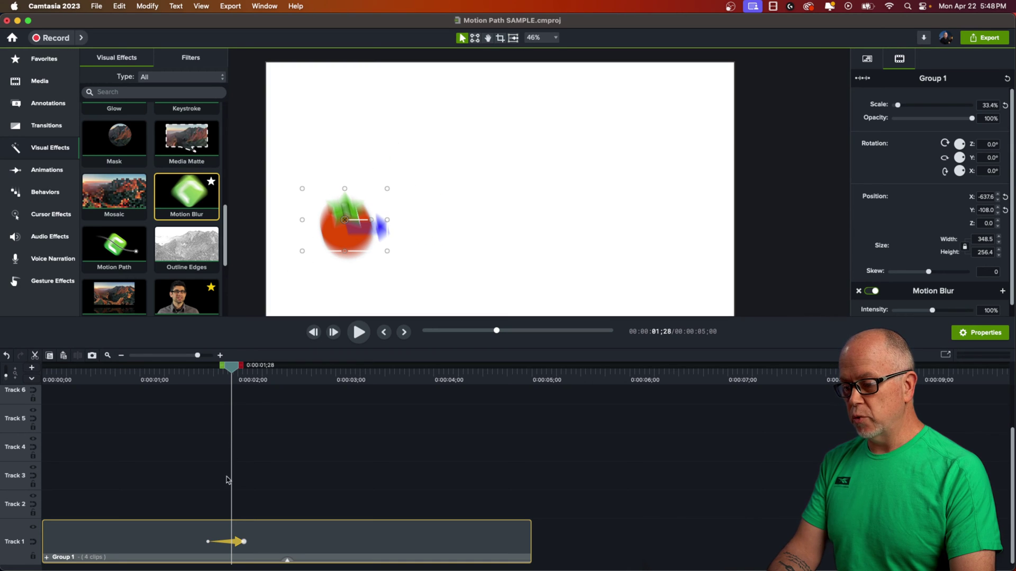
Step: Apply Exponential In/Out easing, lengthen the animation, move the end point right, and preview
right_click(236, 543)
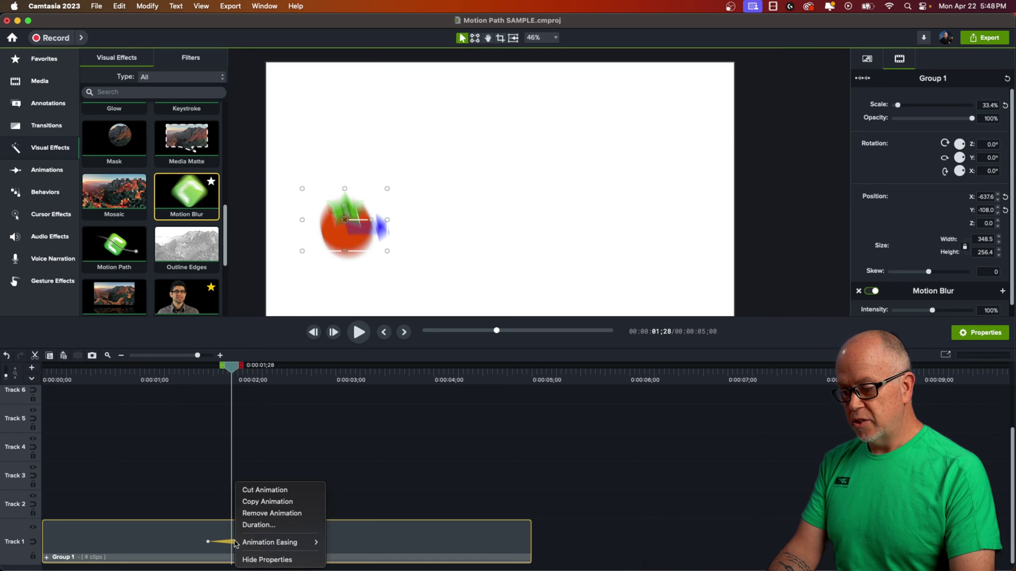
mouse_move(265, 543)
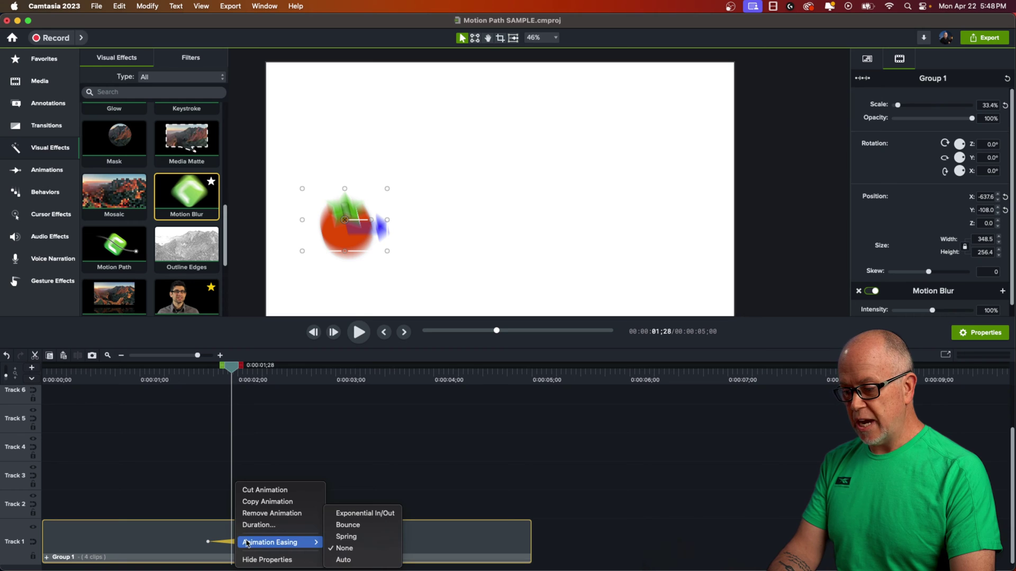
left_click(367, 515)
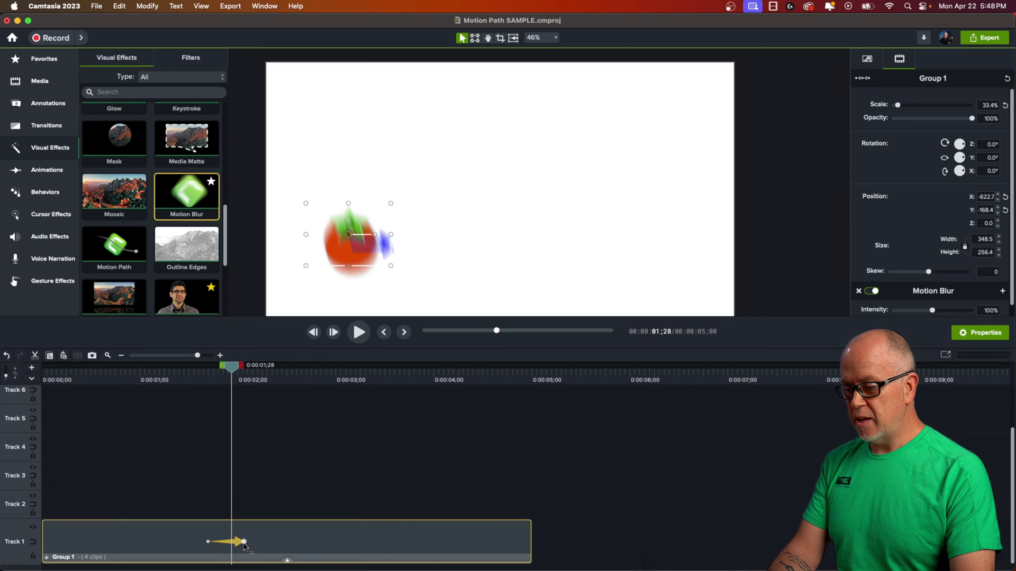
left_click_drag(244, 542, 276, 542)
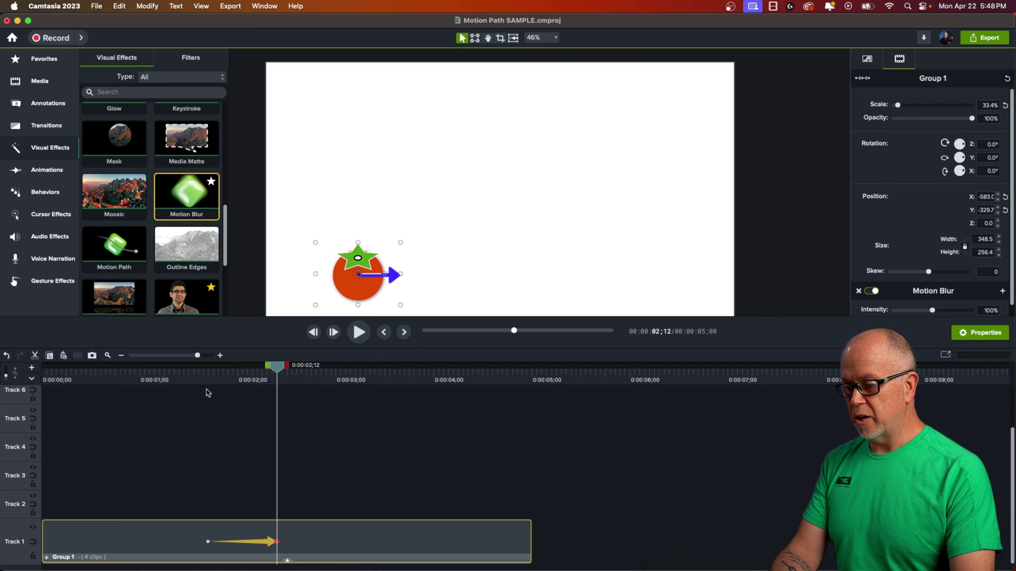
left_click_drag(351, 290, 647, 270)
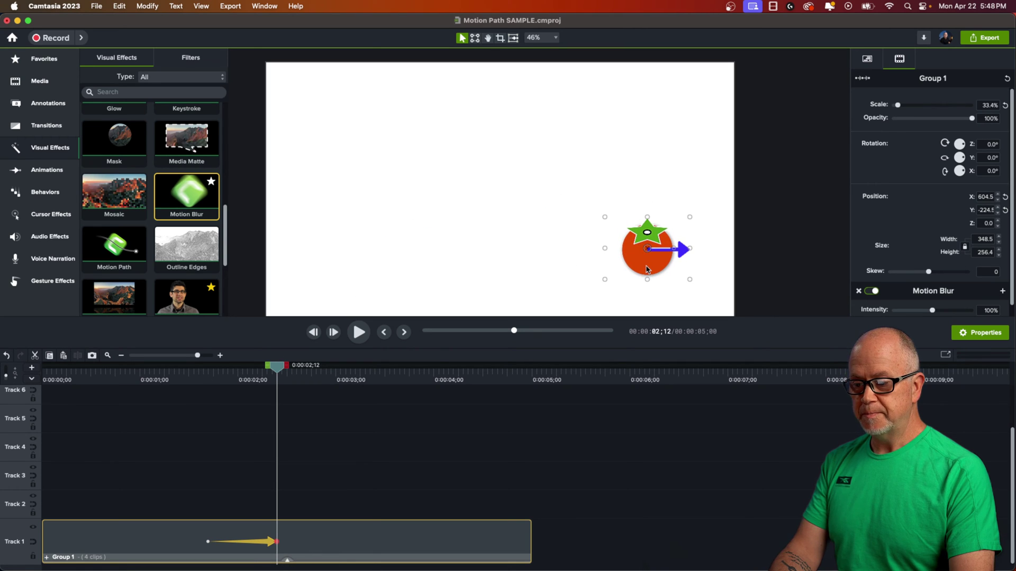
left_click(195, 378)
key("space")
key("space")
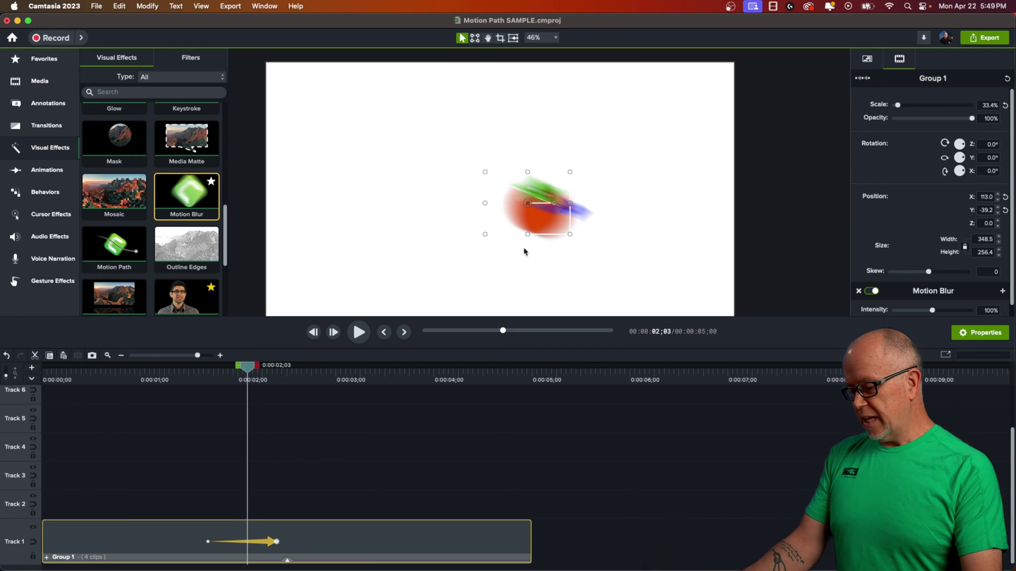
Step: Undo the last three changes with Cmd+Z, which also removes the Motion Blur
key("super+z")
key("super+z")
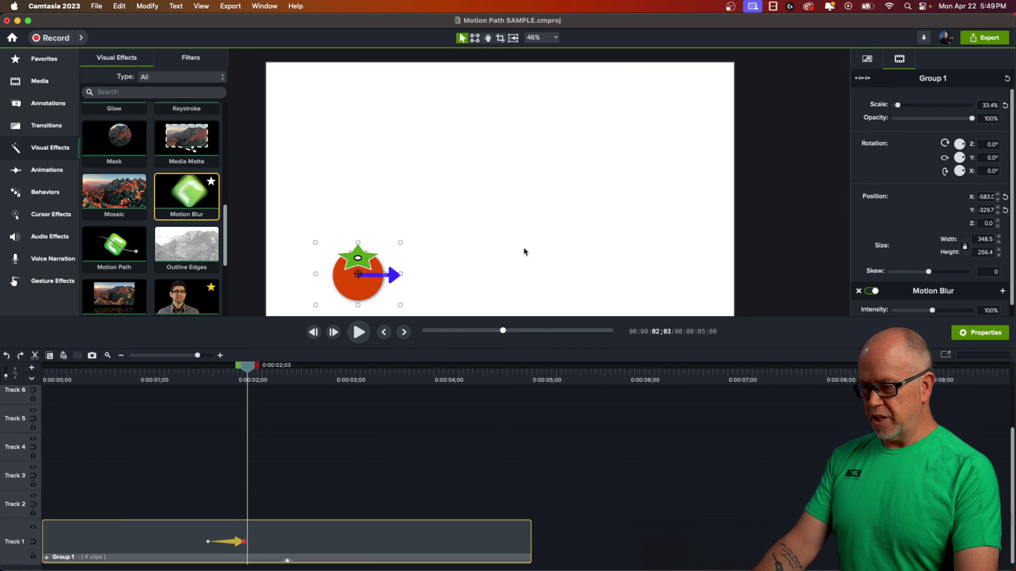
key("super+z")
key("super+z")
key("super+z")
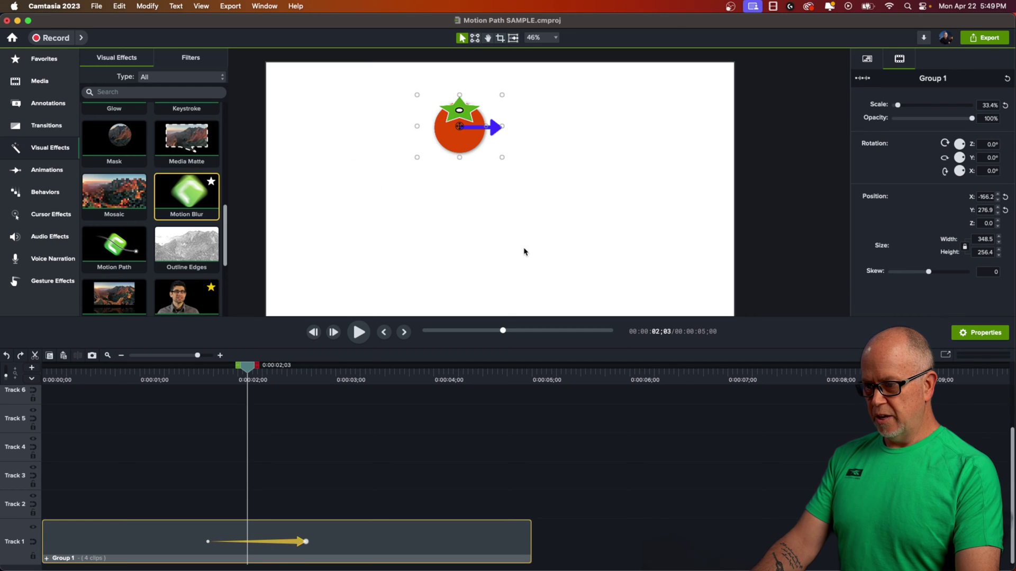
key("super+z")
key("super+z")
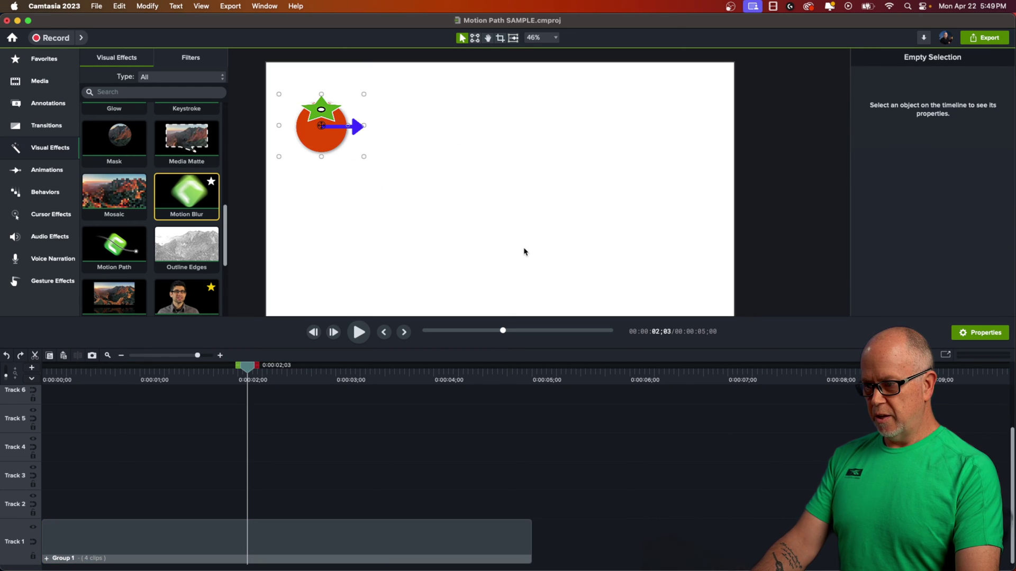
Step: Drag the tomato group to X -683.4, Y 316.6 near the canvas top-left
left_click(317, 140)
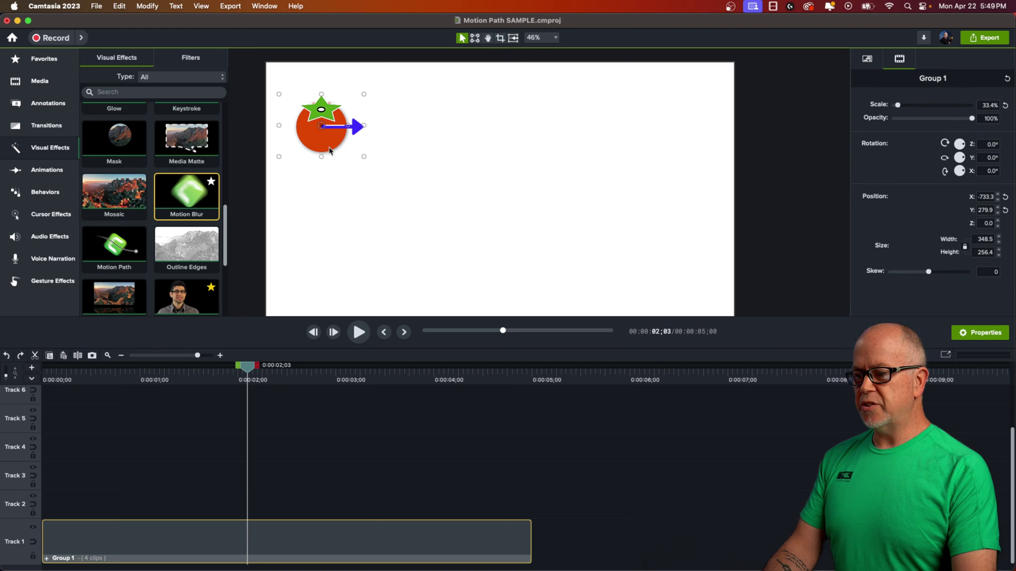
left_click_drag(316, 143, 328, 134)
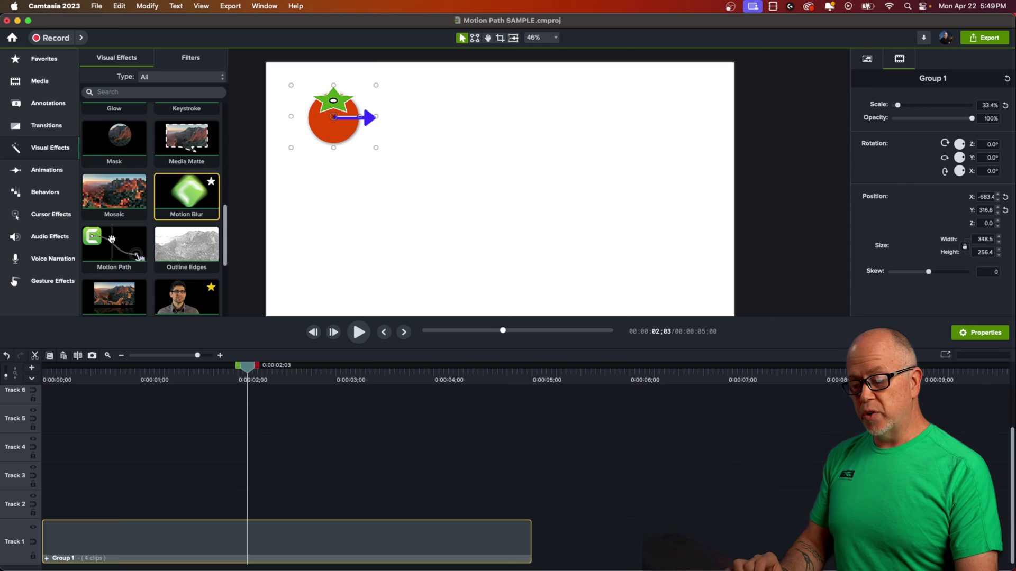
Step: Apply Motion Path to Group 1, curving the tomato down to X 768.0, Y -432.0, and preview it
left_click_drag(127, 250, 231, 539)
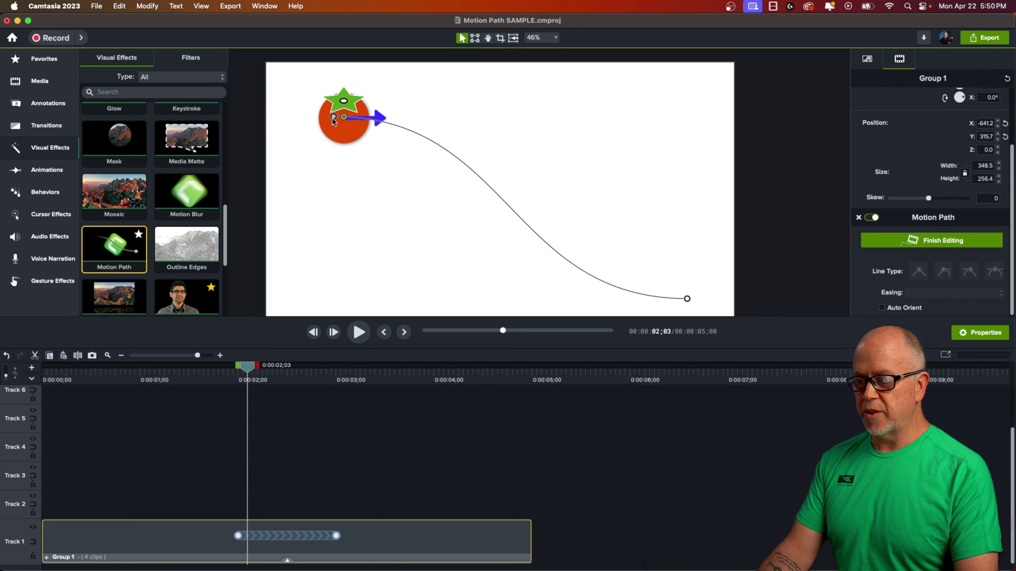
left_click(227, 379)
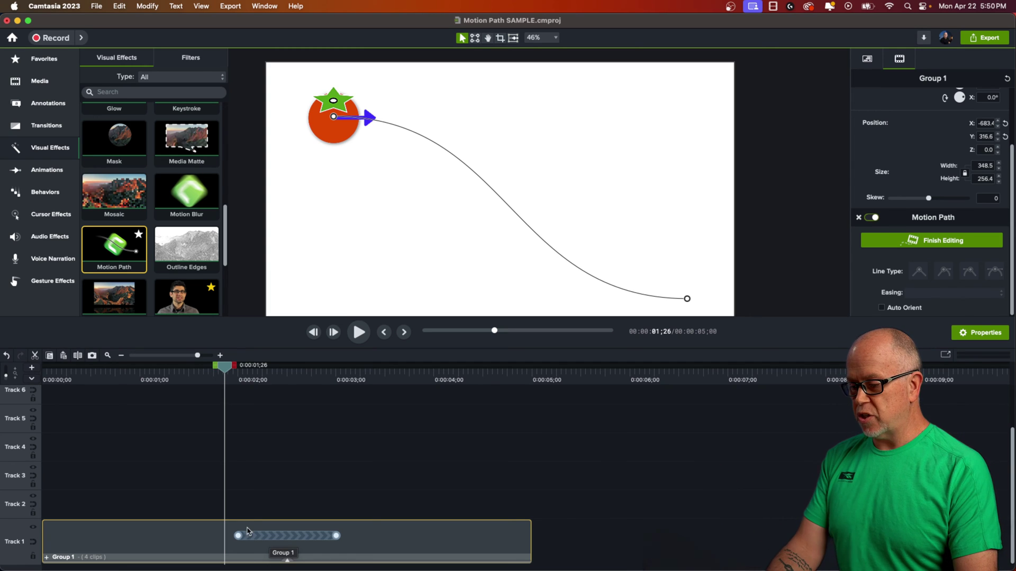
left_click(221, 368)
key("space")
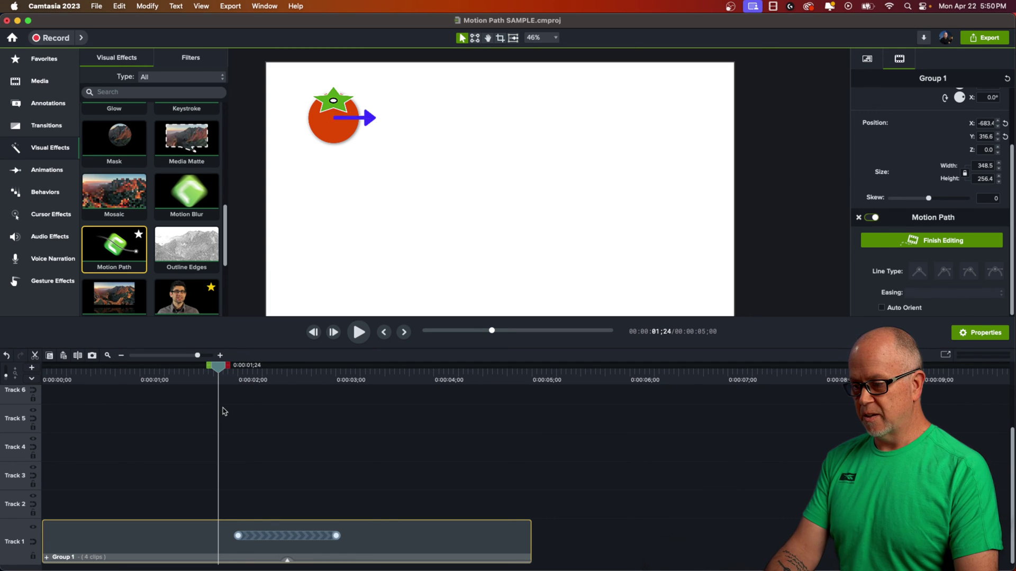
key("space")
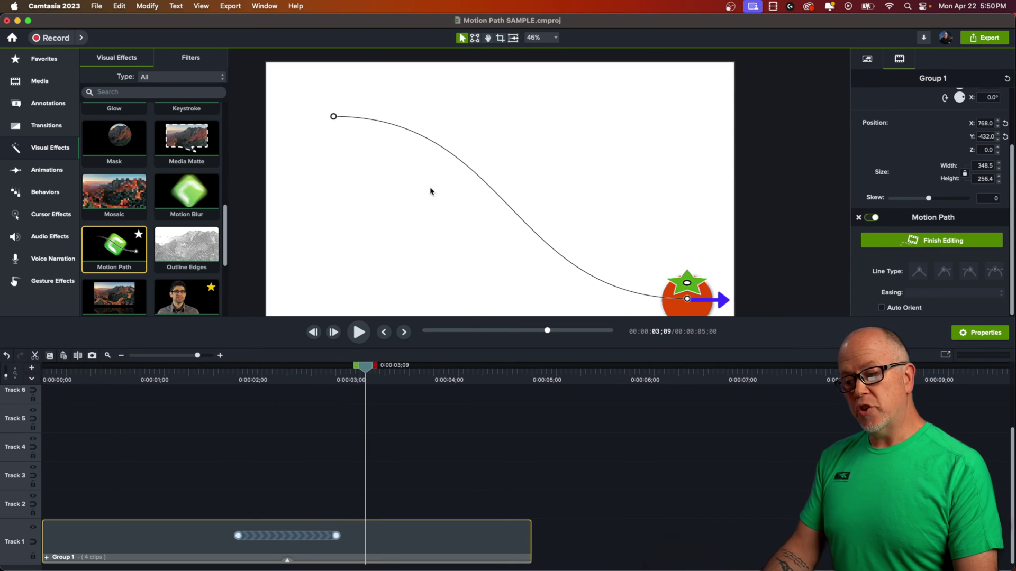
Step: Lengthen the motion path animation by dragging its end, then preview it
left_click(284, 375)
left_click(275, 523)
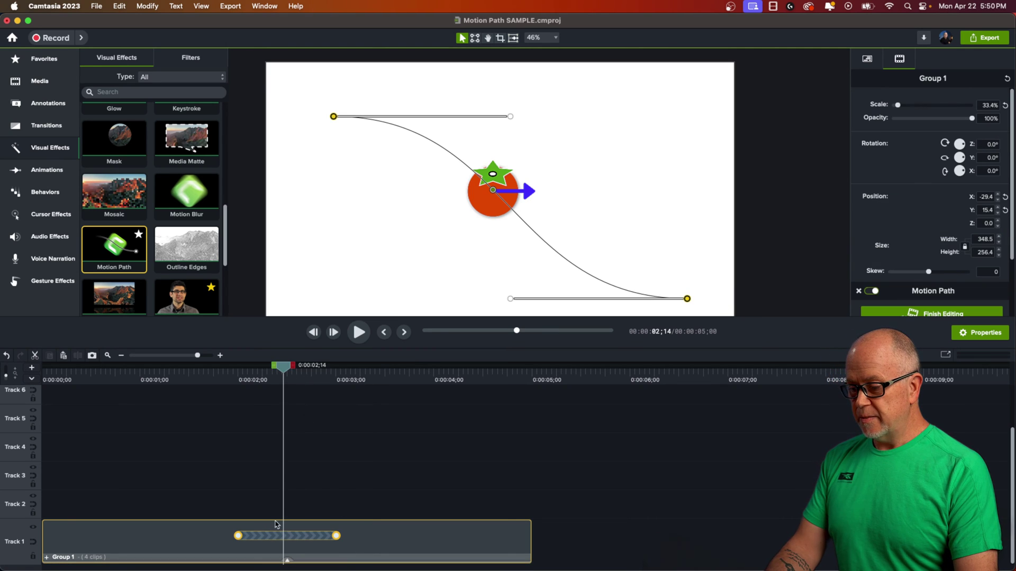
left_click_drag(342, 536, 447, 539)
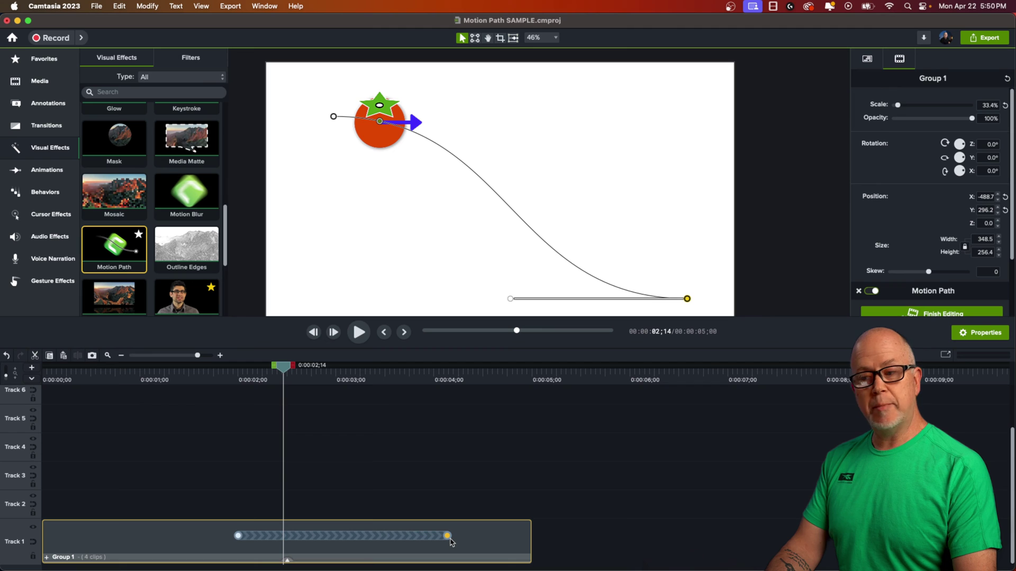
left_click(232, 379)
key("space")
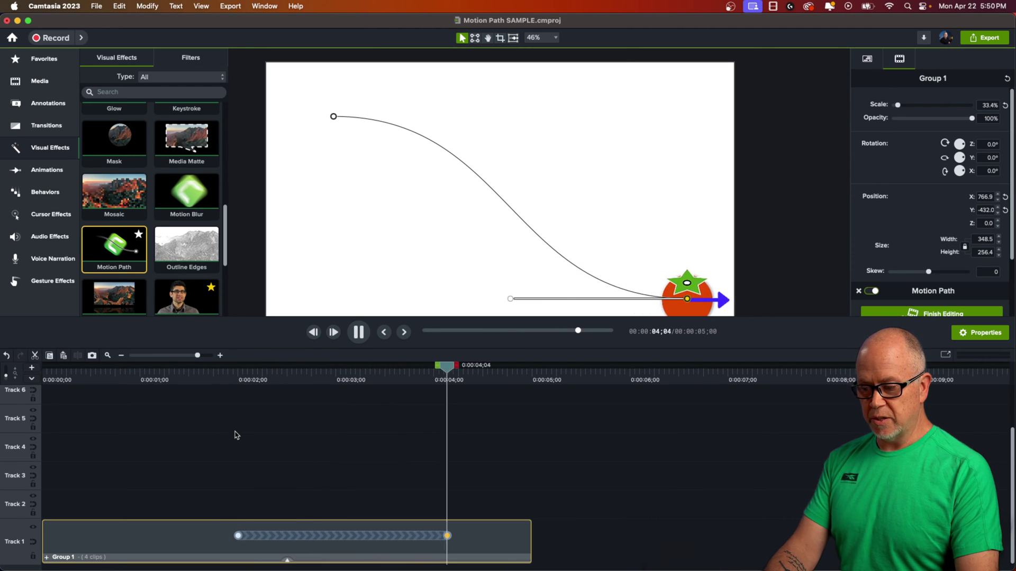
key("space")
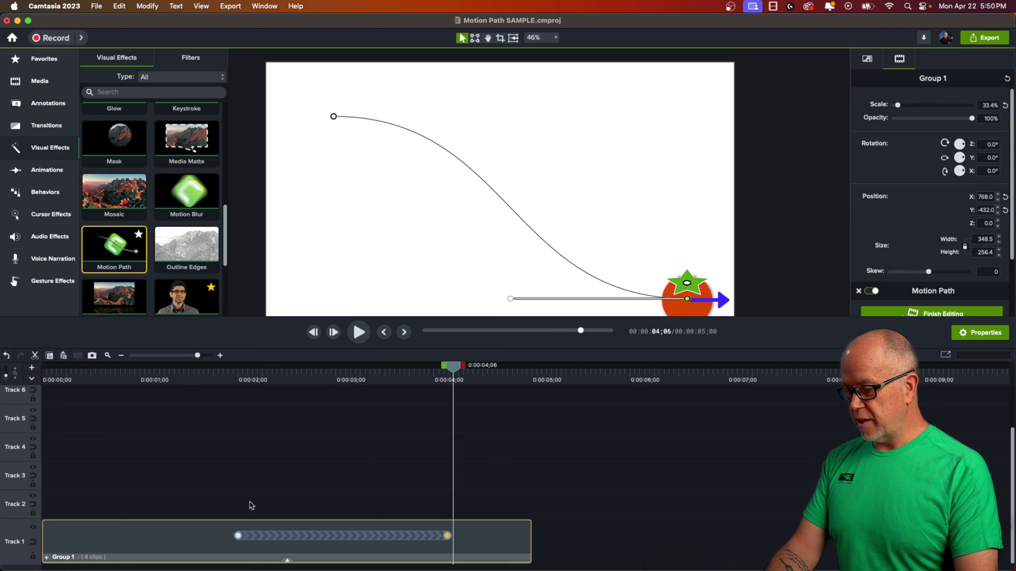
Step: Drag the motion path's start keyframe left so the motion begins earlier, then preview
left_click_drag(239, 536, 128, 533)
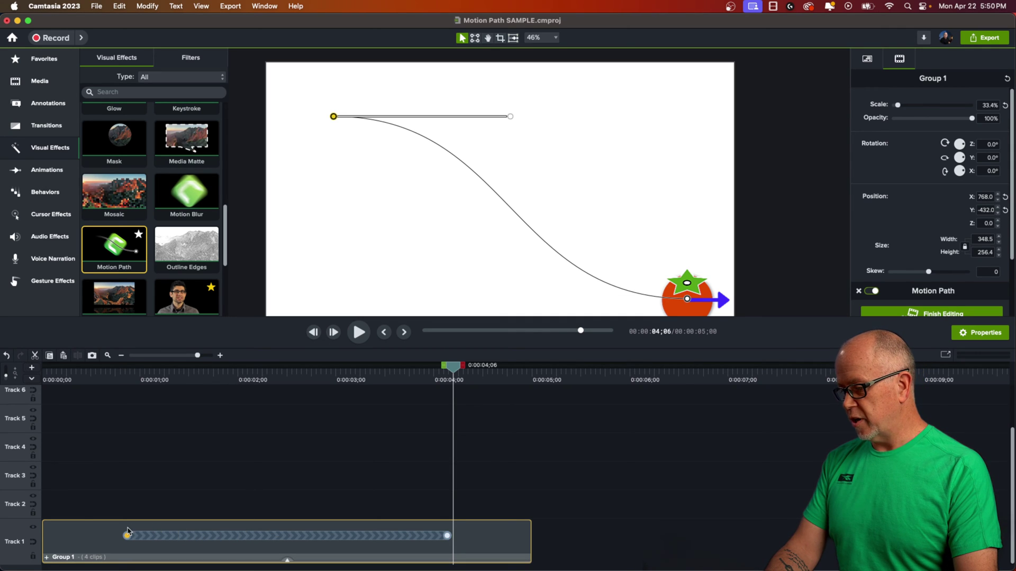
left_click(116, 378)
key("space")
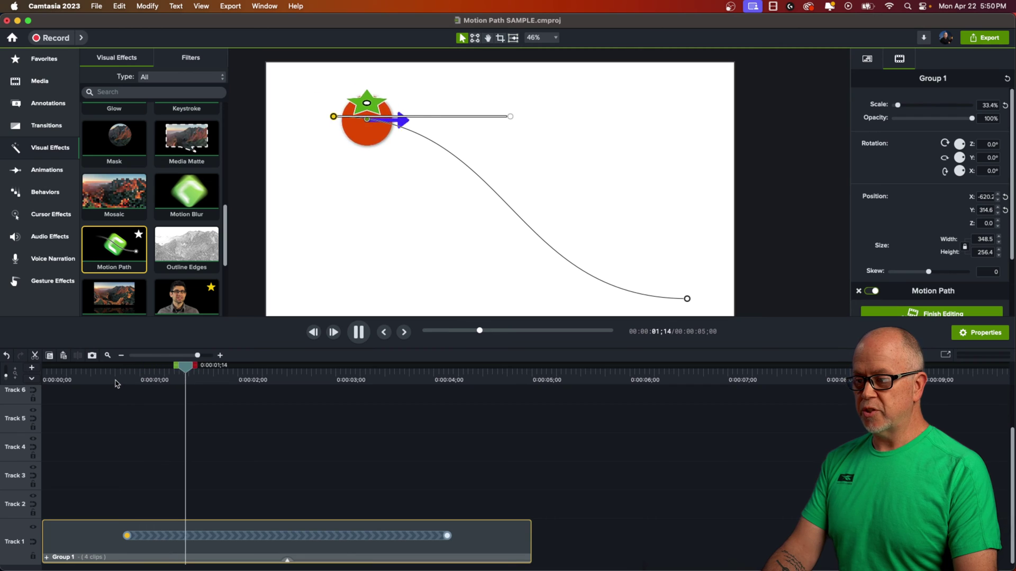
key("space")
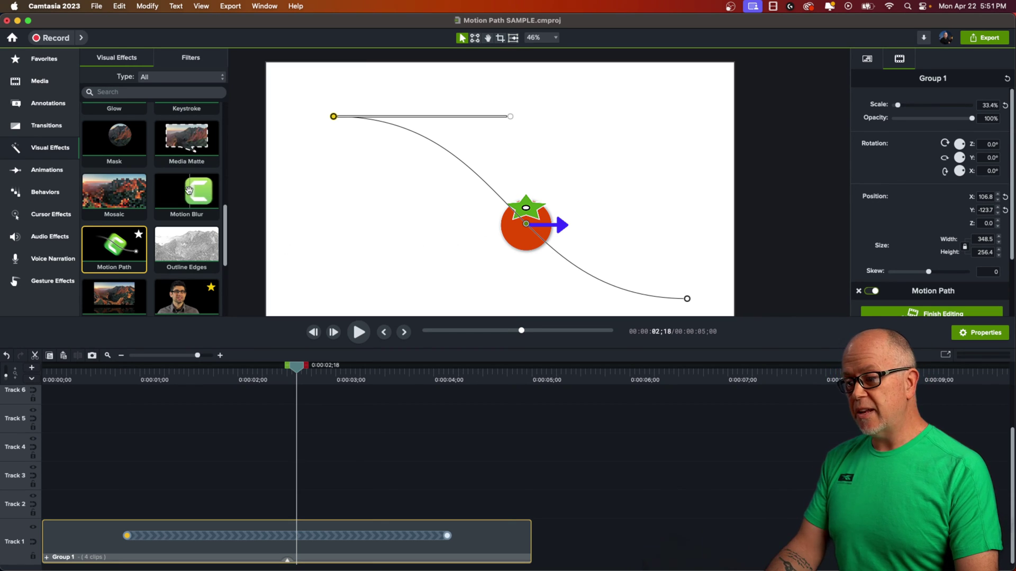
Step: Add Motion Blur at 100% to Group 1 alongside its Motion Path and show its effects tray
left_click_drag(185, 192, 250, 538)
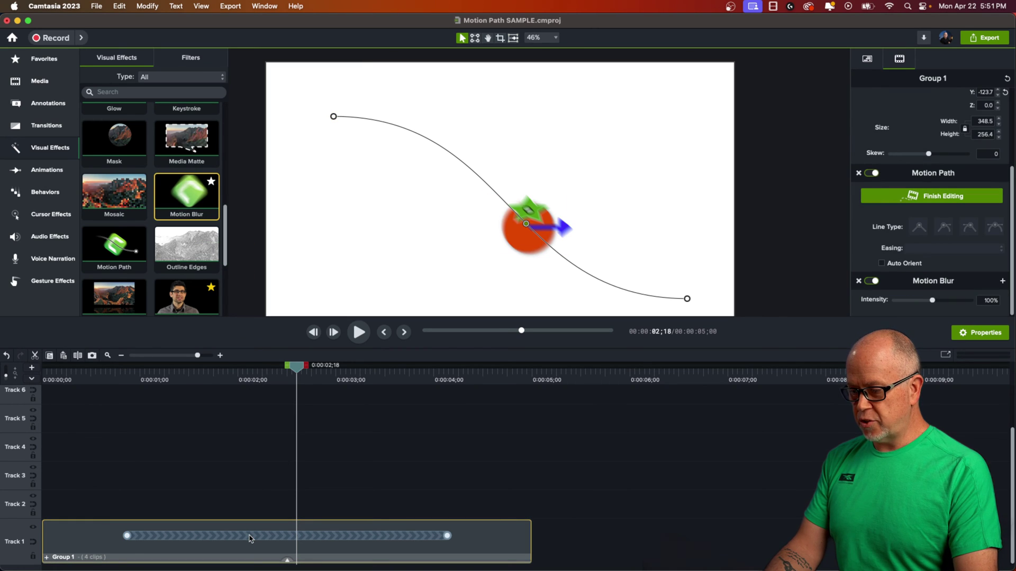
left_click(287, 561)
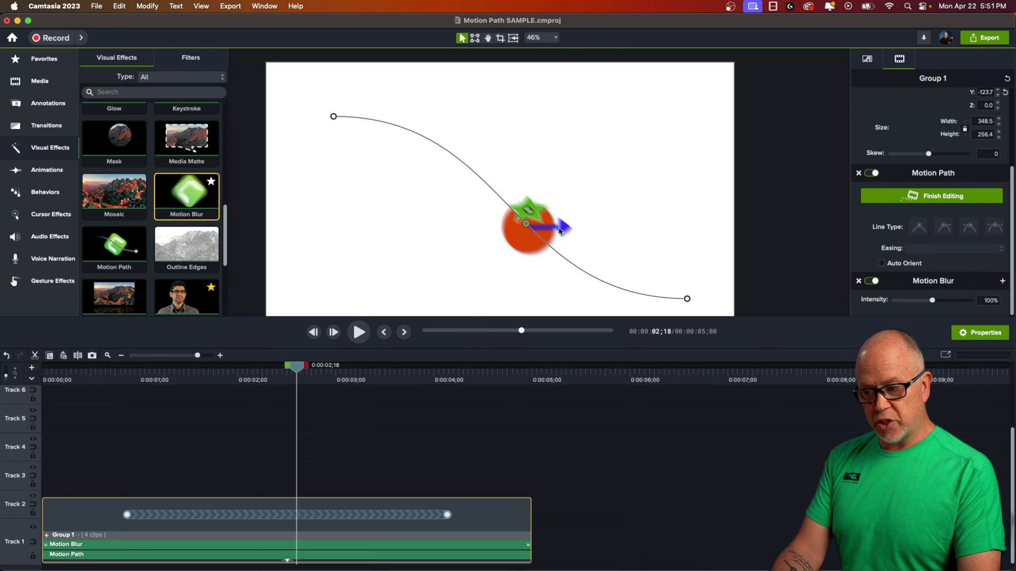
left_click(262, 391)
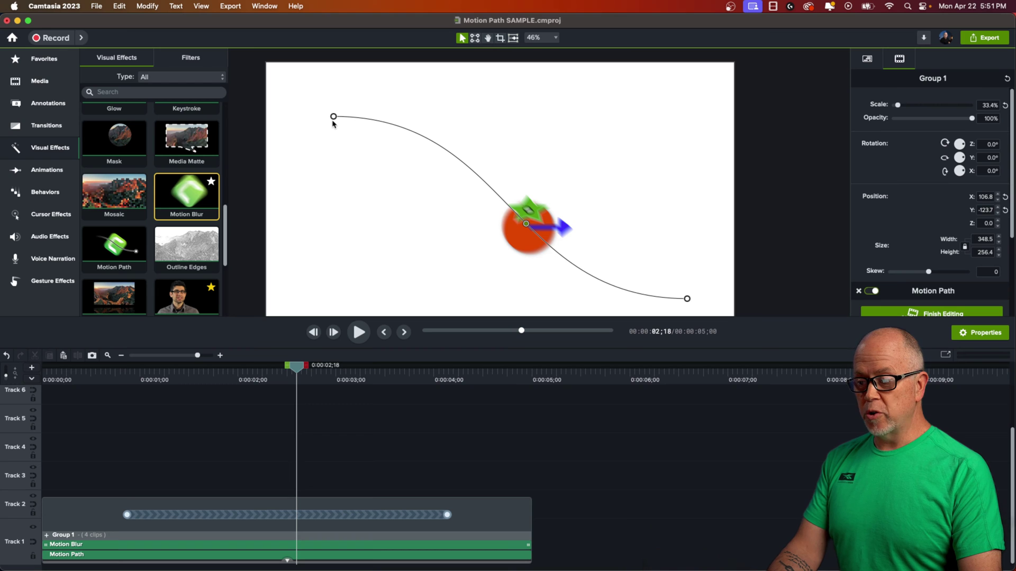
Step: Reposition the path's start and end points, raise the end to mid-height, and reshape both Bezier handles
left_click_drag(333, 118, 347, 91)
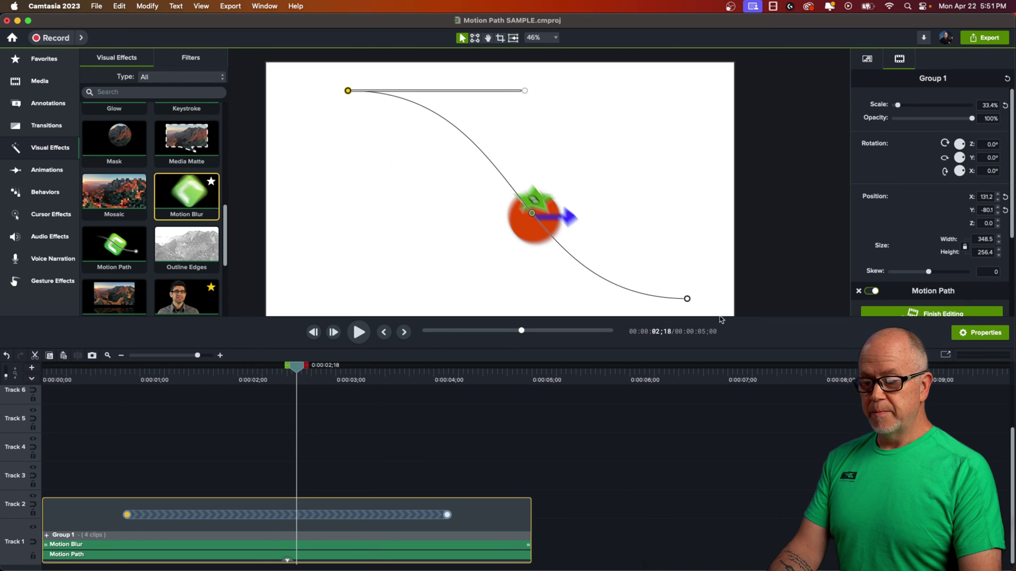
left_click_drag(687, 299, 649, 297)
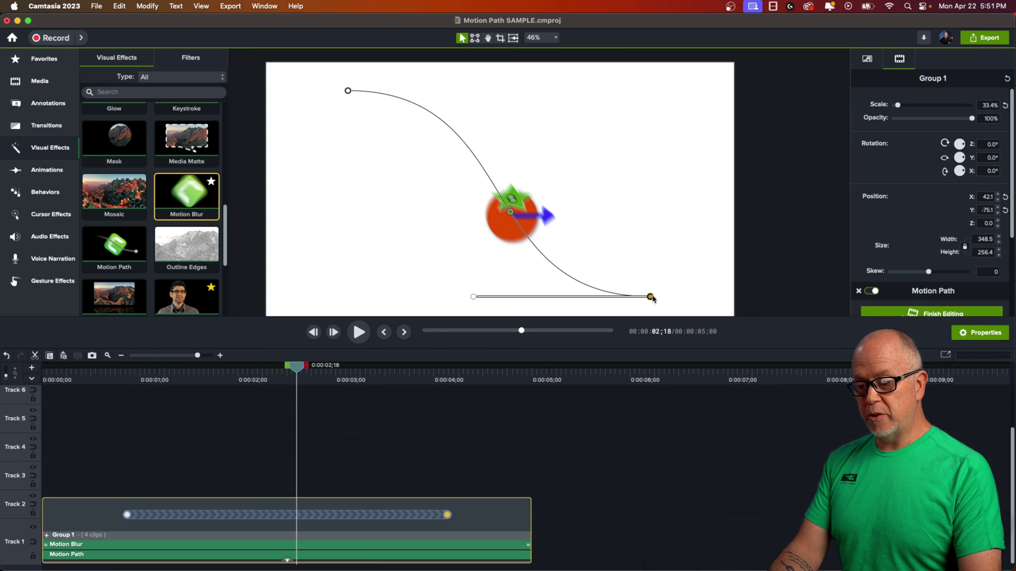
left_click(347, 91)
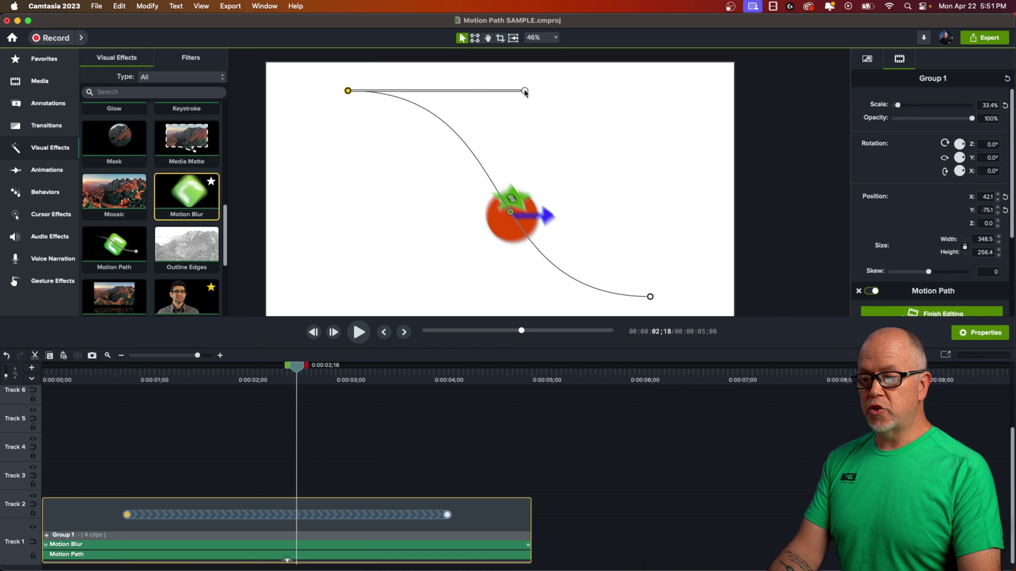
left_click_drag(525, 91, 570, 72)
left_click(650, 297)
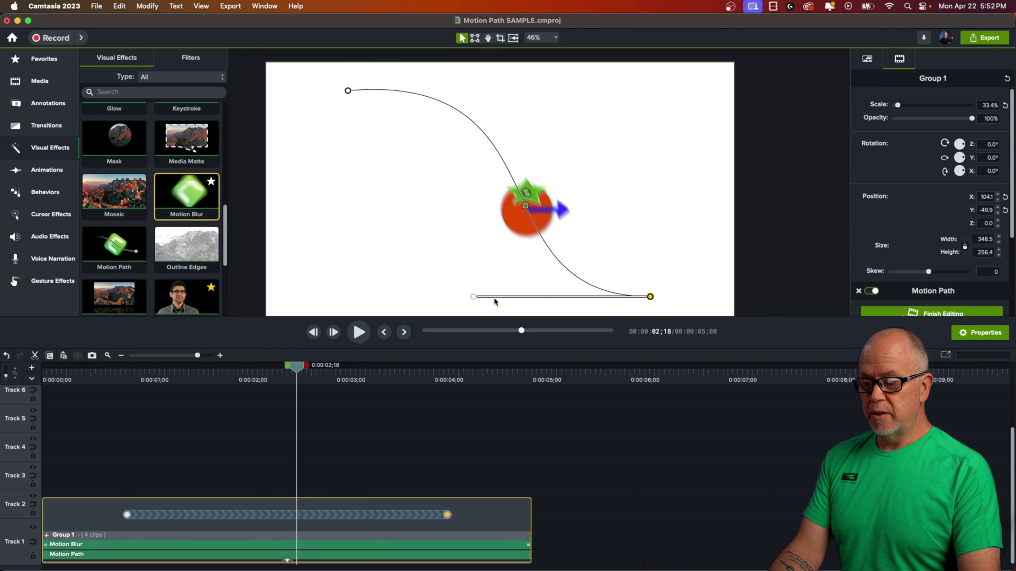
left_click_drag(476, 299, 298, 302)
left_click_drag(650, 296, 654, 181)
left_click_drag(301, 185, 367, 302)
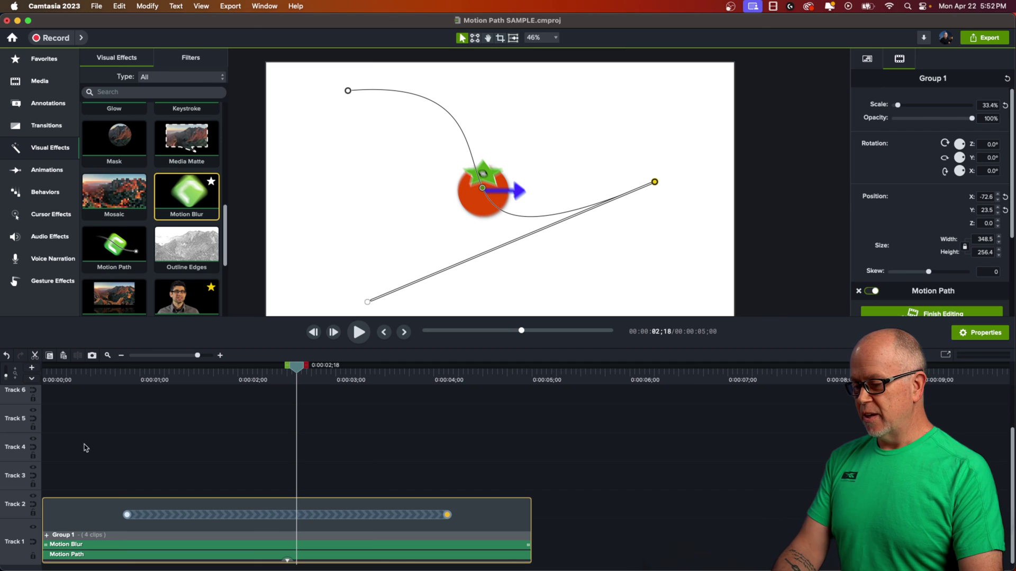
Step: Retime the motion to start later and finish sooner, then preview it from 0:00:02;08
left_click_drag(127, 518, 287, 515)
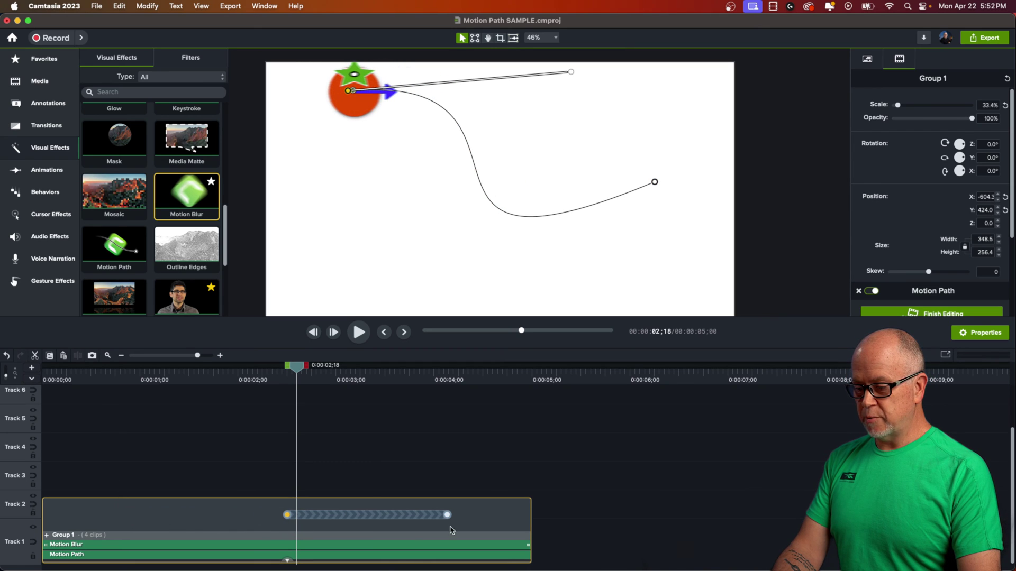
left_click_drag(447, 516, 412, 516)
left_click(263, 377)
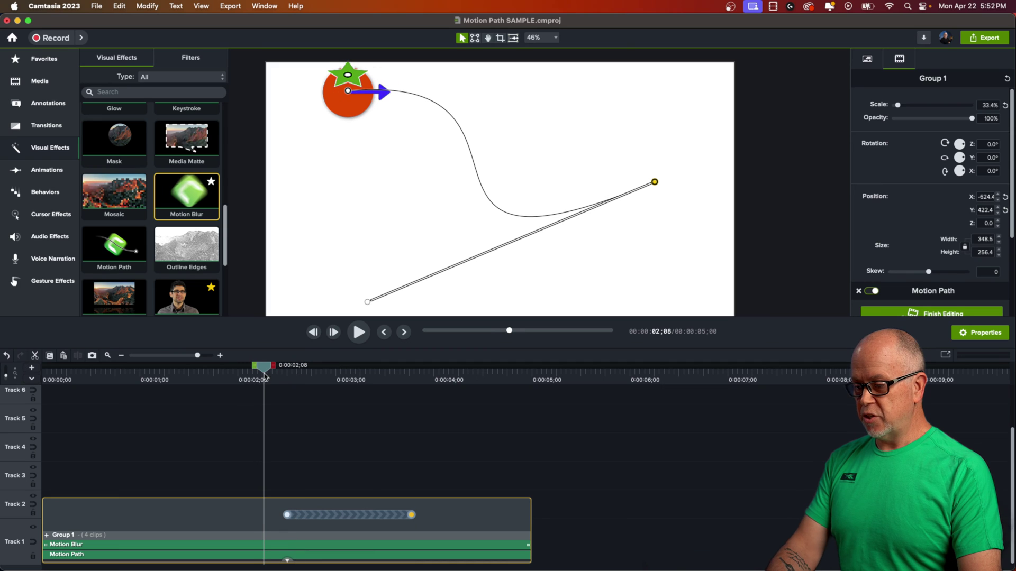
key("space")
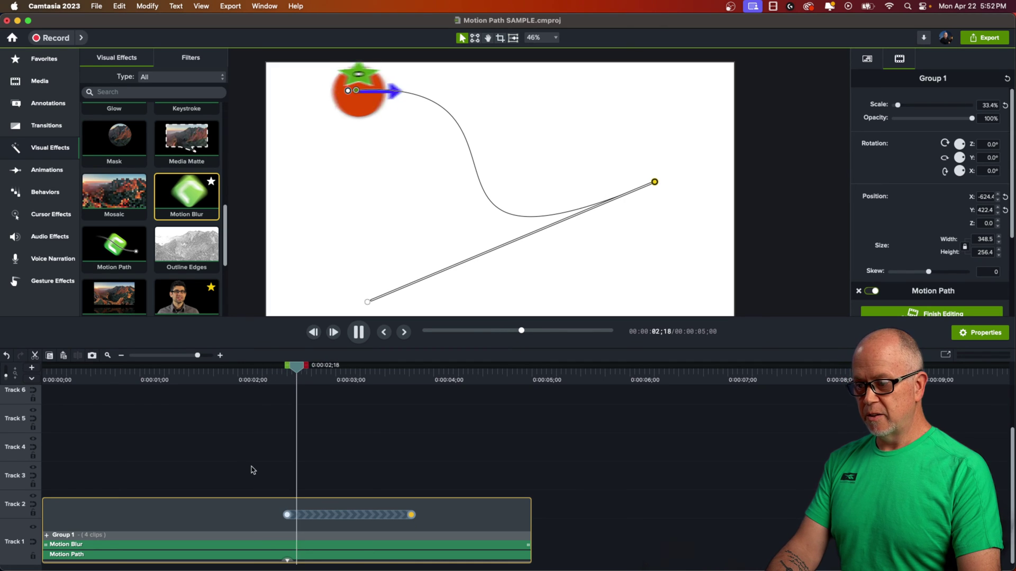
key("space")
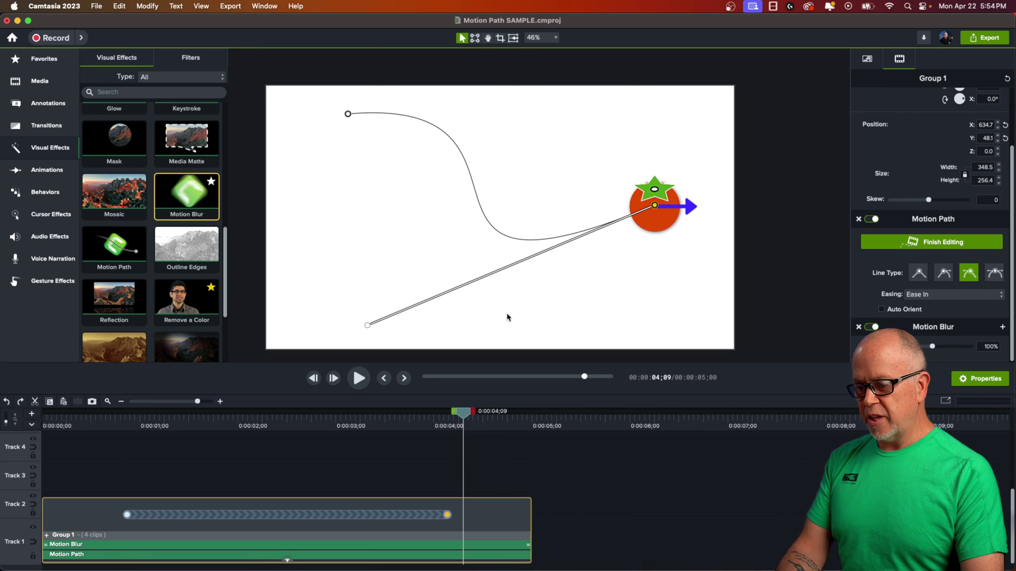
Step: Straighten the end point's line type, then pull its Bezier handle lower-left into a smooth dipping bend
left_click_drag(367, 326, 402, 299)
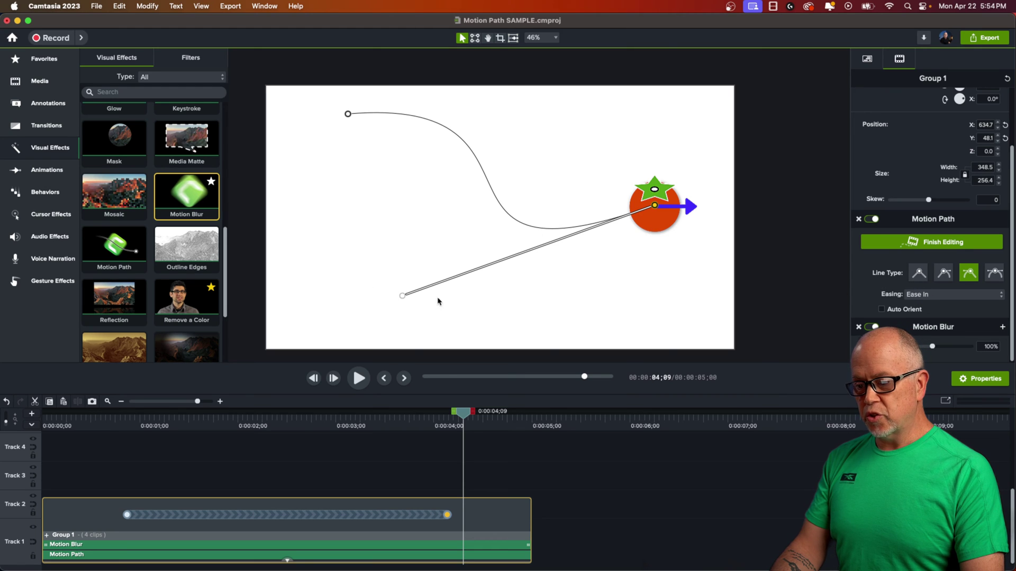
left_click(919, 273)
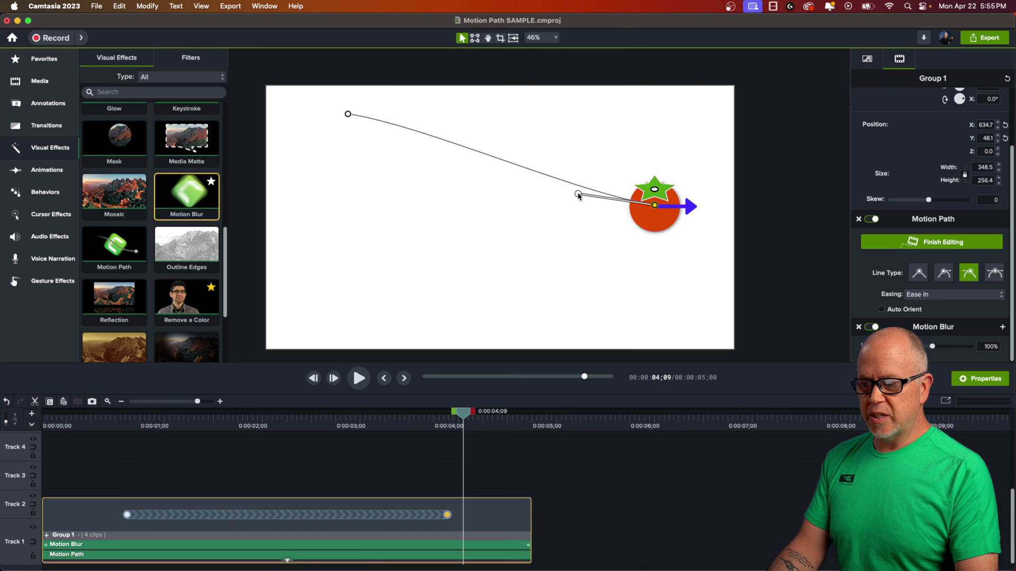
left_click_drag(577, 197, 492, 302)
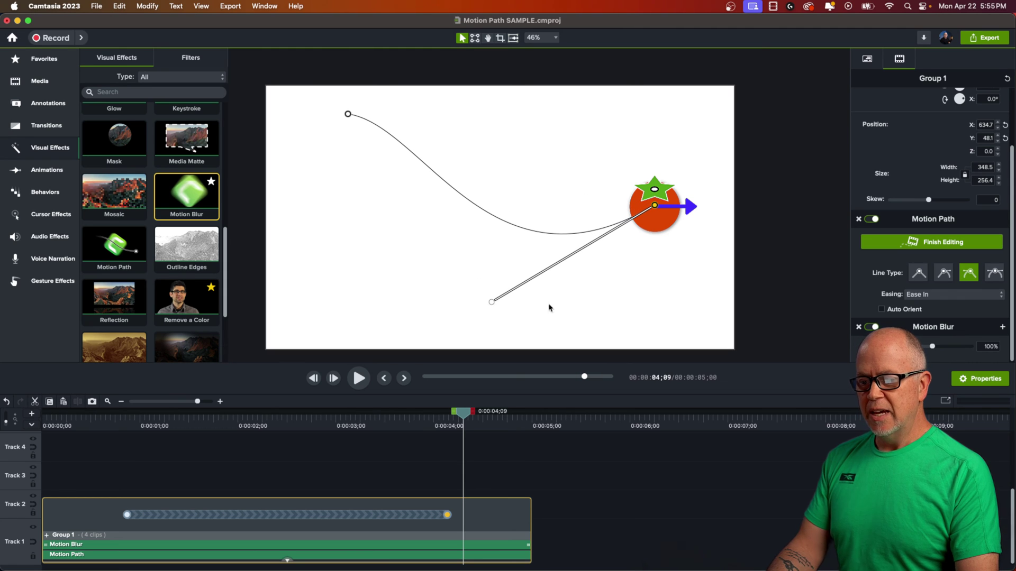
left_click(348, 114)
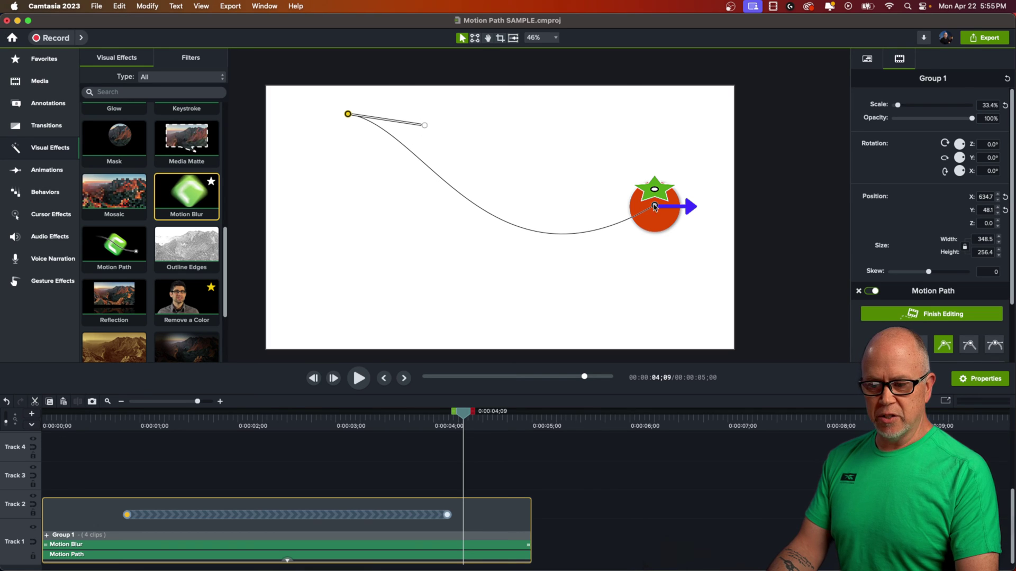
Step: Lengthen the start point's handle to the right and pull the end handle down-left into an S-curve
scroll(943, 323, "down", 1)
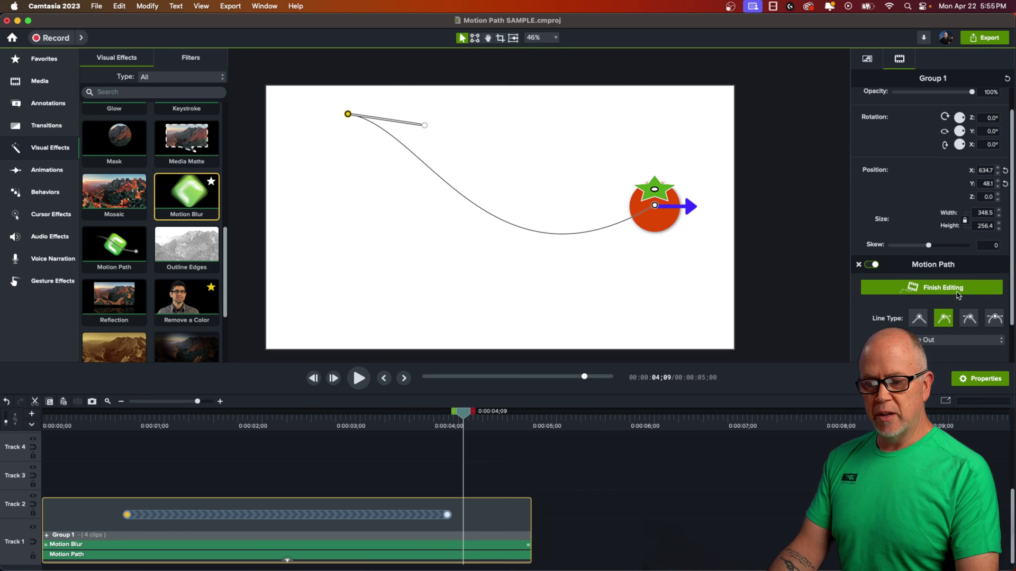
left_click(920, 319)
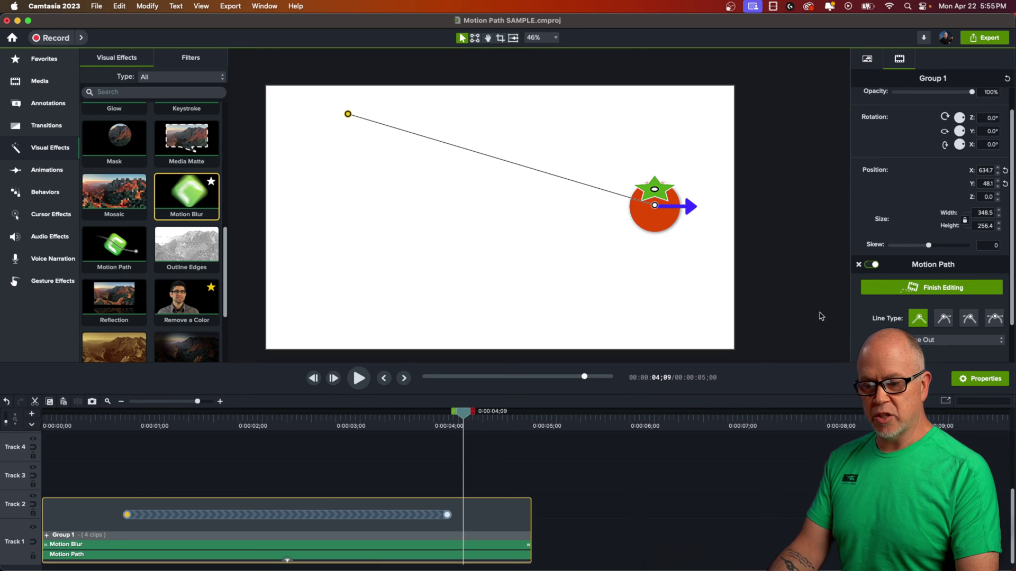
key("super+z")
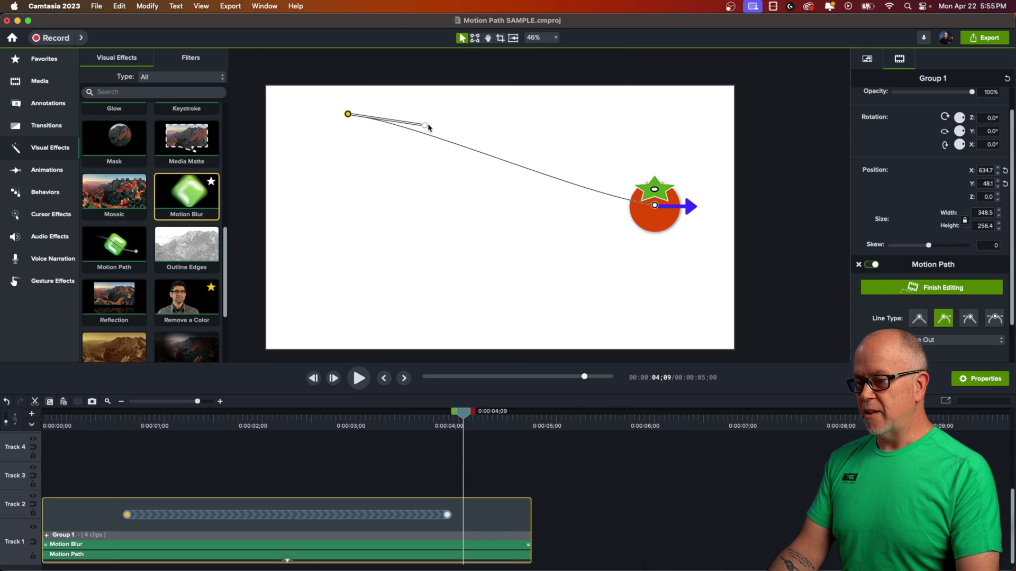
left_click_drag(427, 127, 522, 117)
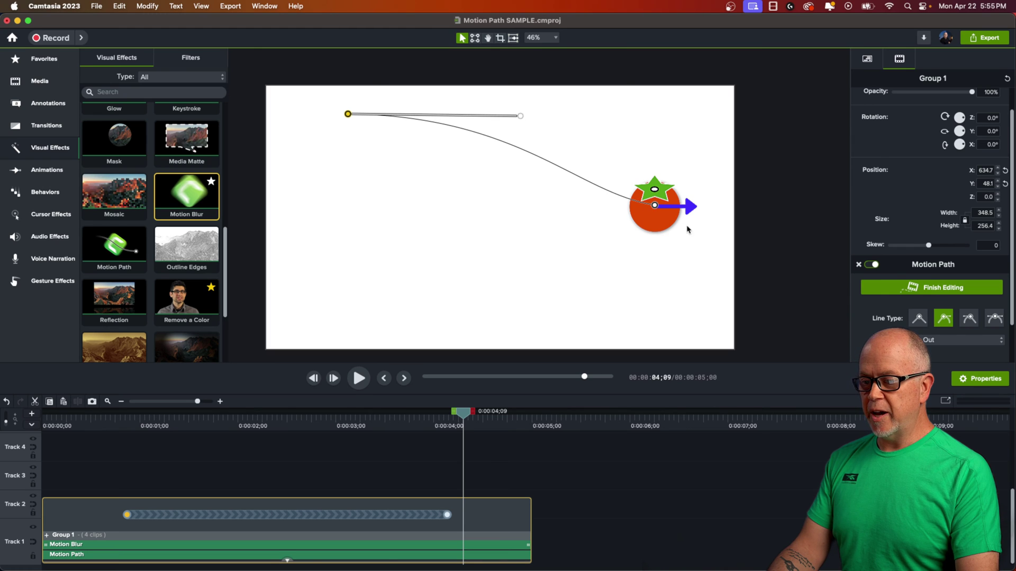
left_click(656, 206)
left_click_drag(580, 200, 469, 280)
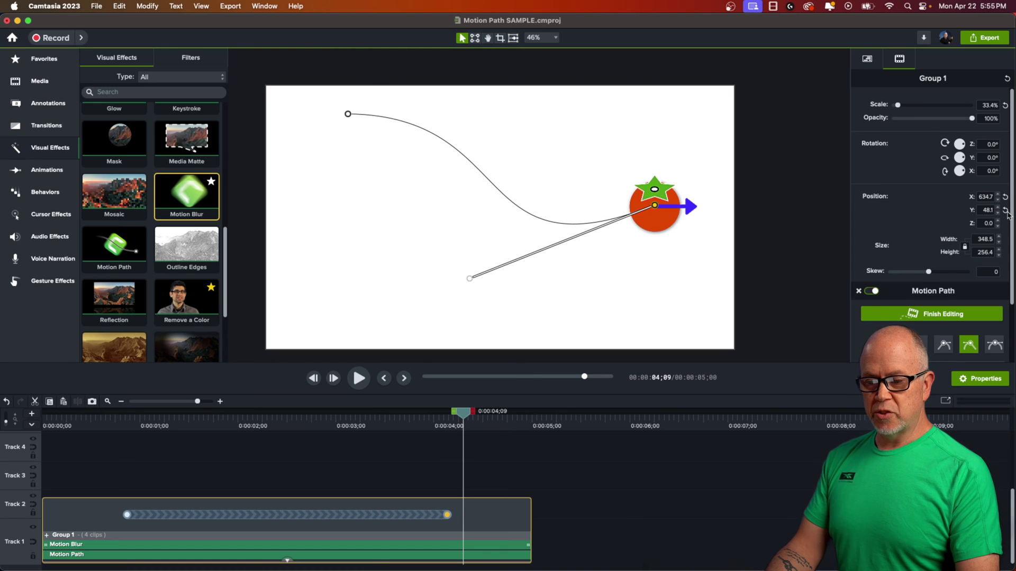
scroll(911, 305, "down", 3)
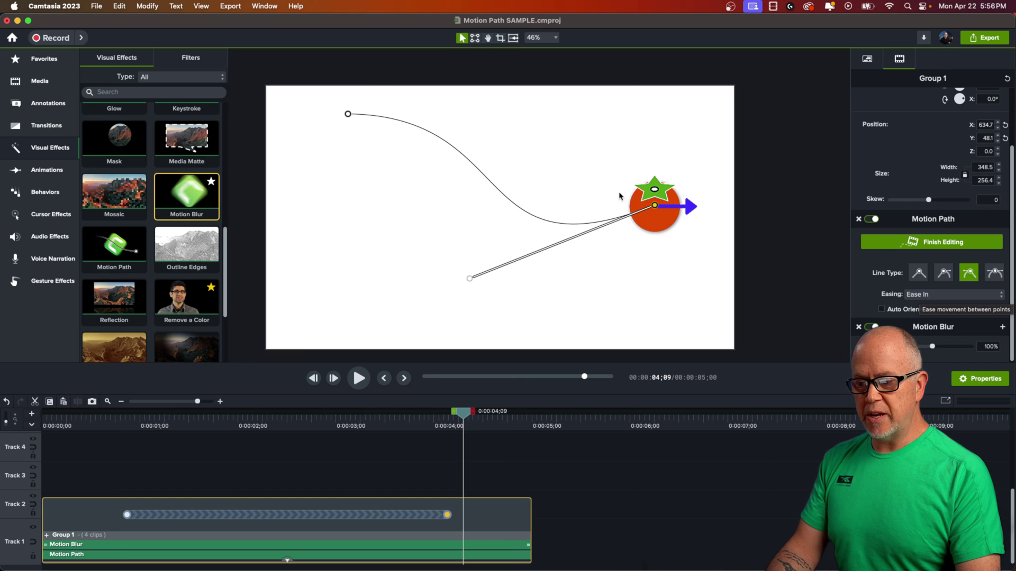
Step: Turn off the motion path easing and preview the tomato's movement
left_click(931, 295)
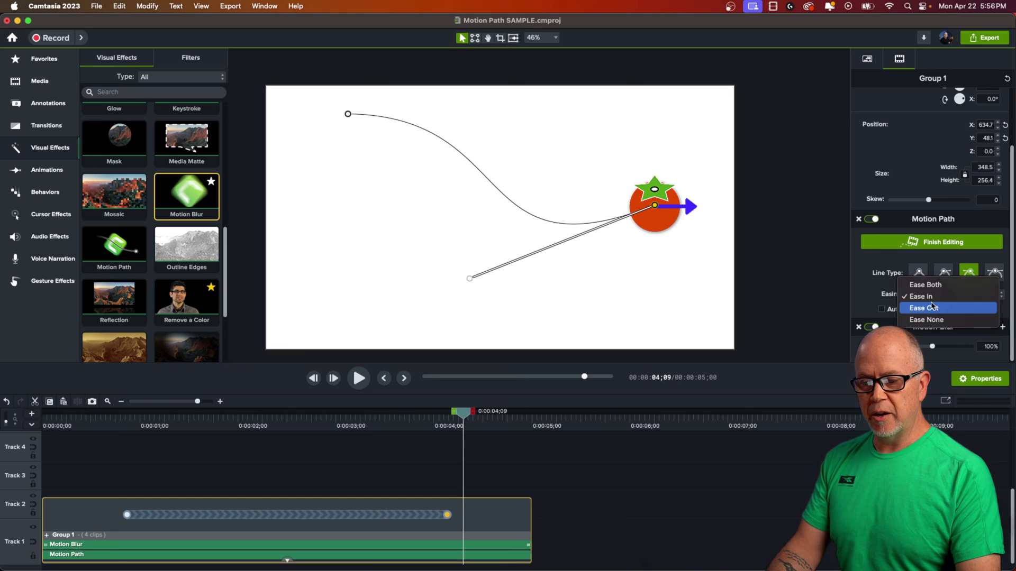
left_click(926, 321)
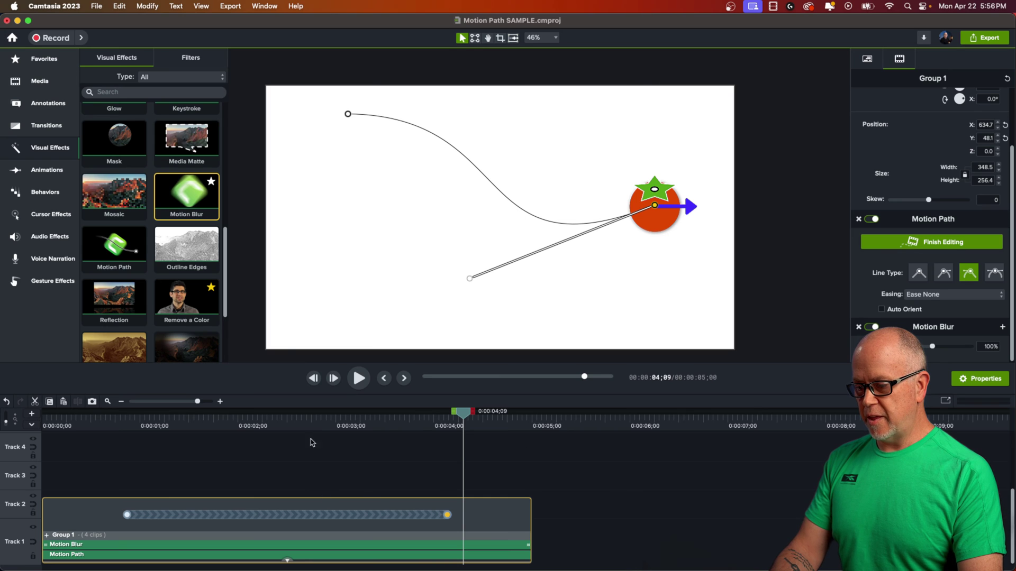
left_click(323, 423)
key("space")
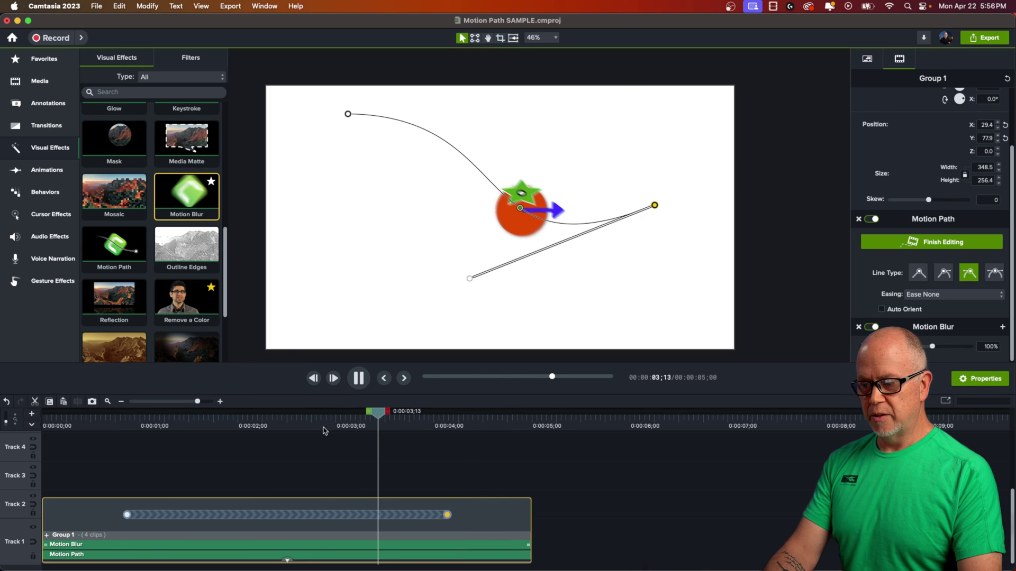
key("space")
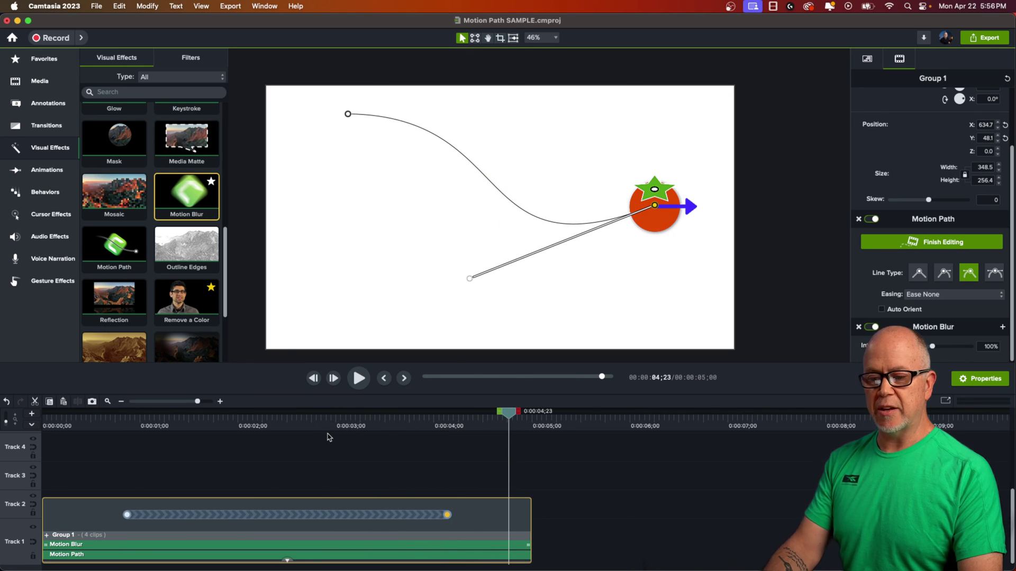
Step: Switch the motion path easing to Ease In and return to 0:00:02;11 with the path selected
left_click(930, 295)
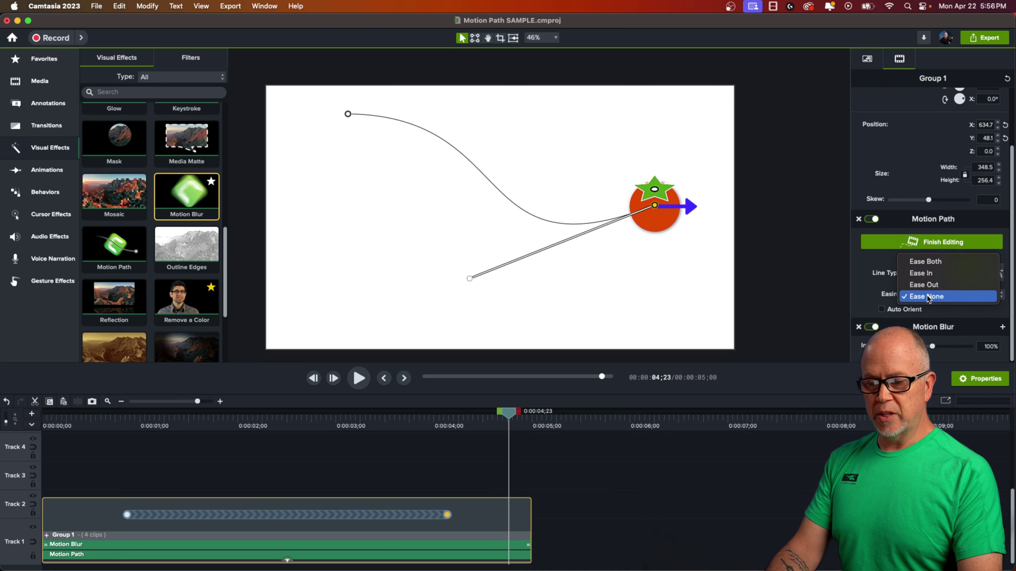
left_click(927, 261)
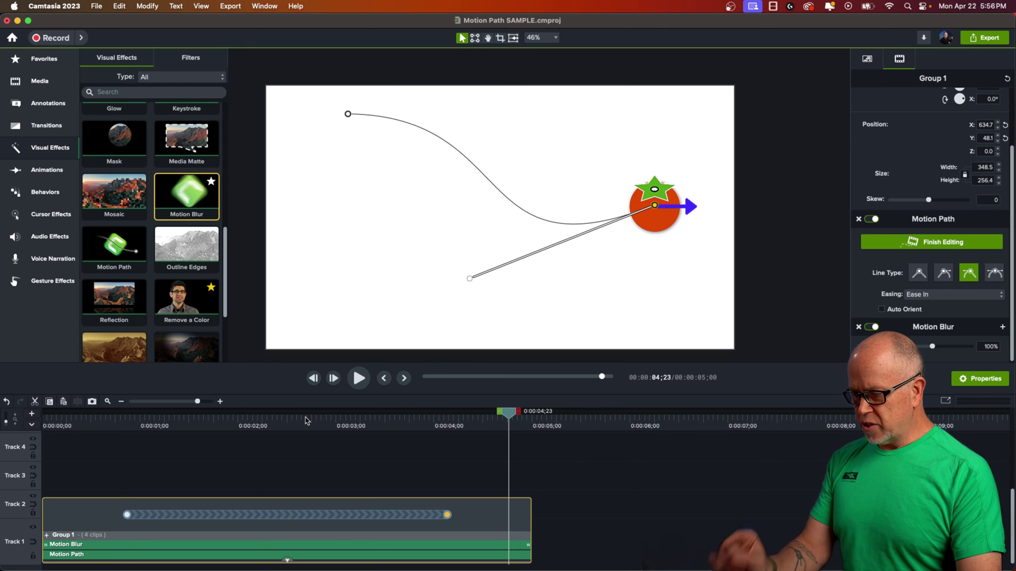
left_click(274, 426)
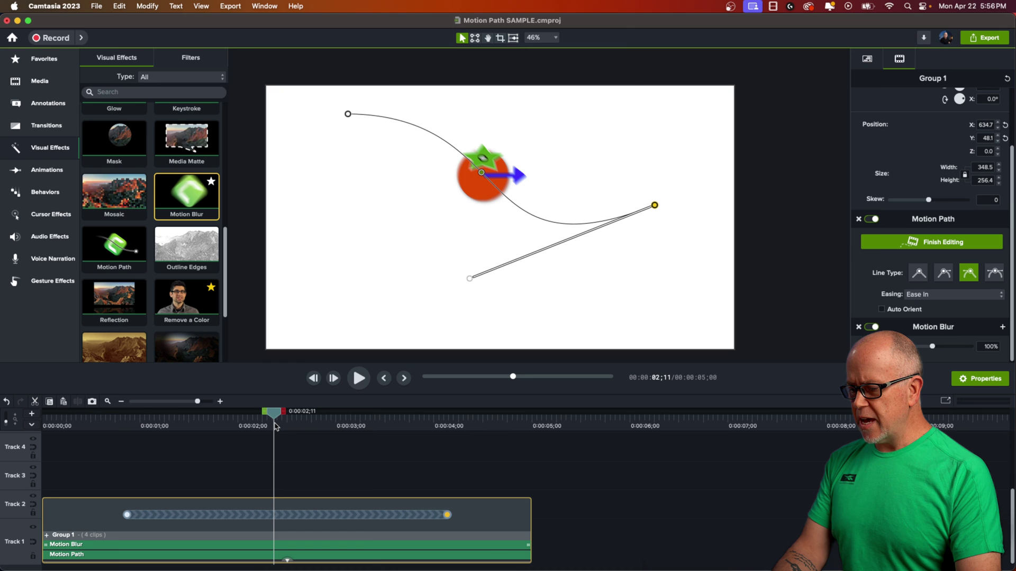
left_click(267, 519)
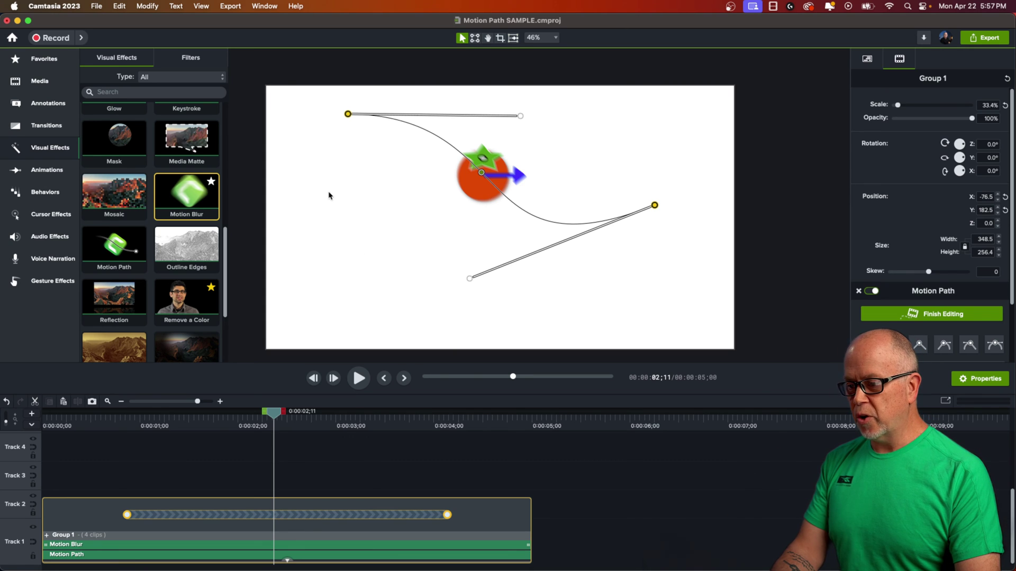
Step: Slide the whole motion path left, pull its end point further right and down, and scrub to 0:00:02;09
left_click_drag(347, 116, 290, 112)
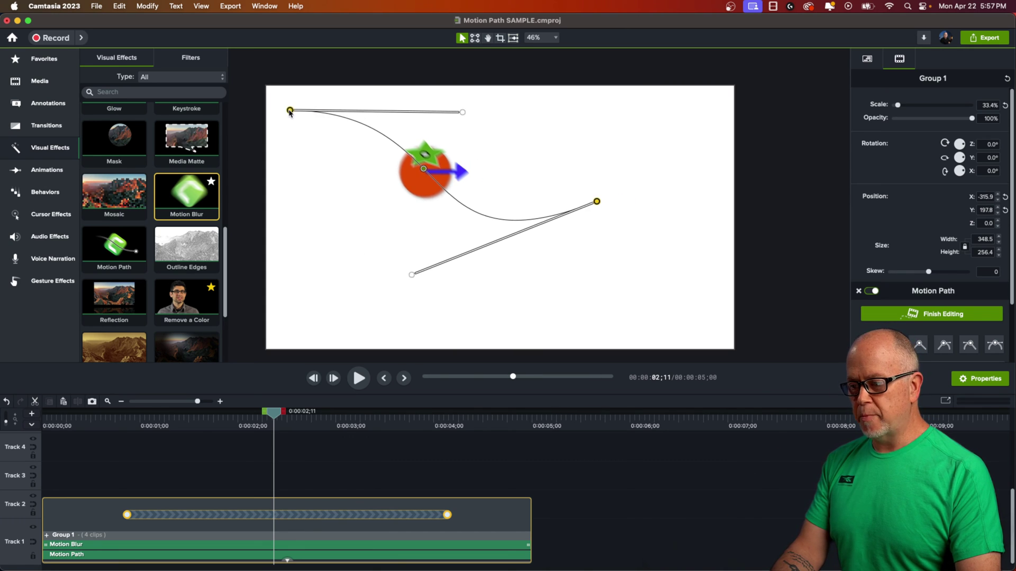
left_click(572, 284)
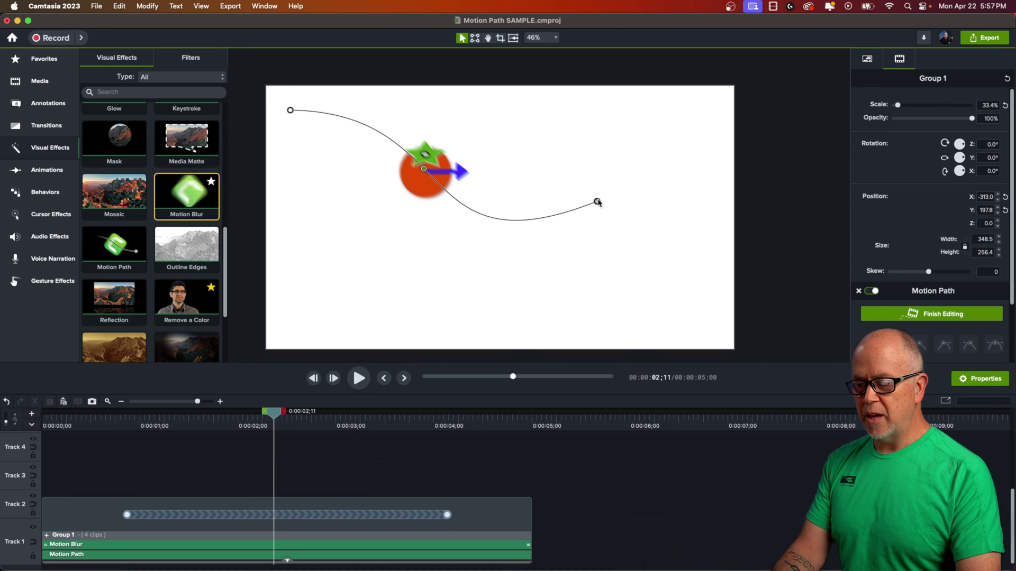
left_click_drag(598, 202, 715, 250)
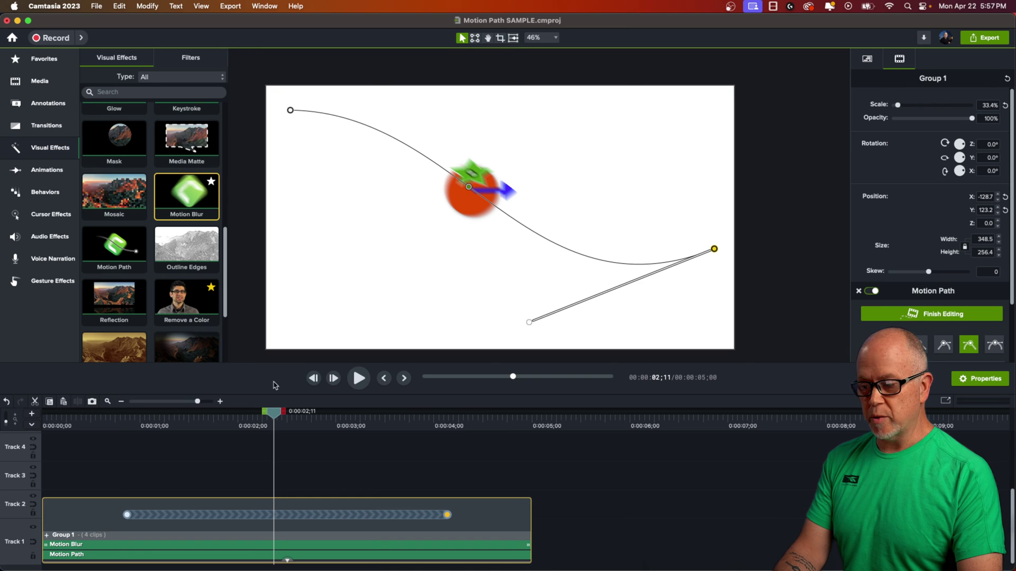
mouse_move(268, 417)
left_mouse_down()
mouse_move(306, 418)
mouse_move(267, 418)
left_mouse_up()
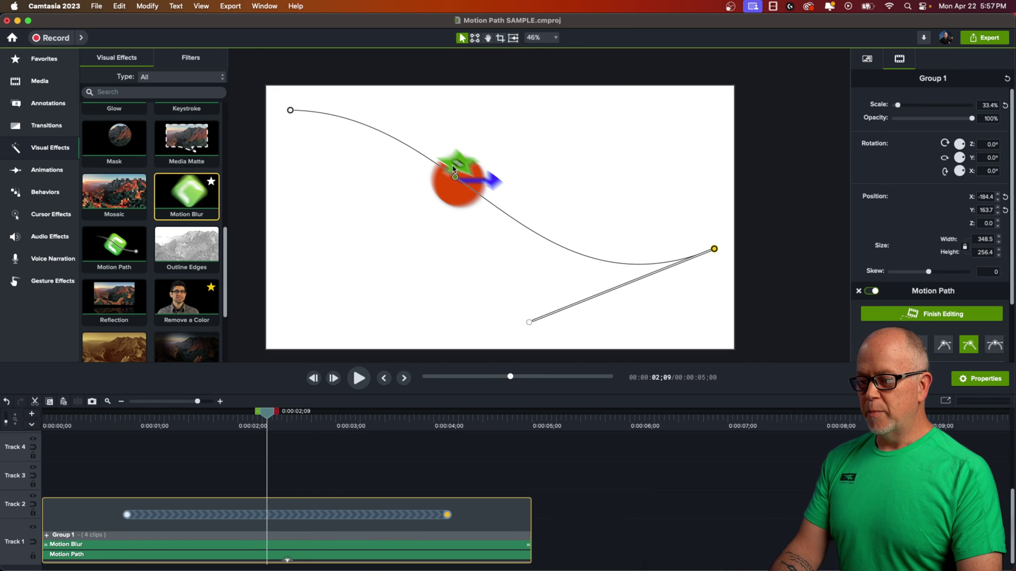
right_click(311, 516)
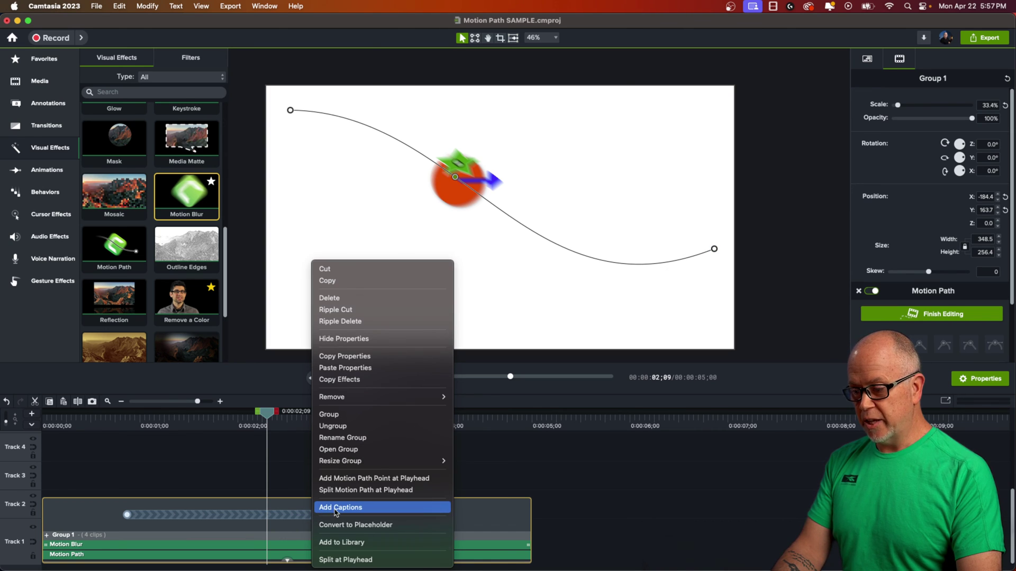
Step: Add a motion path point at 0:00:02;09 and drag it down and to the left
left_click(379, 478)
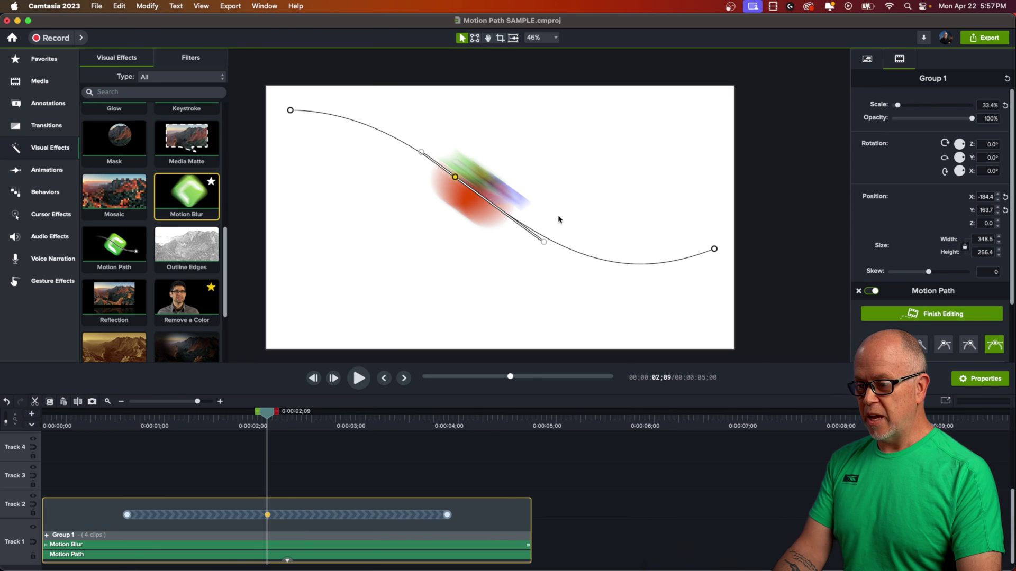
left_click_drag(455, 180, 415, 229)
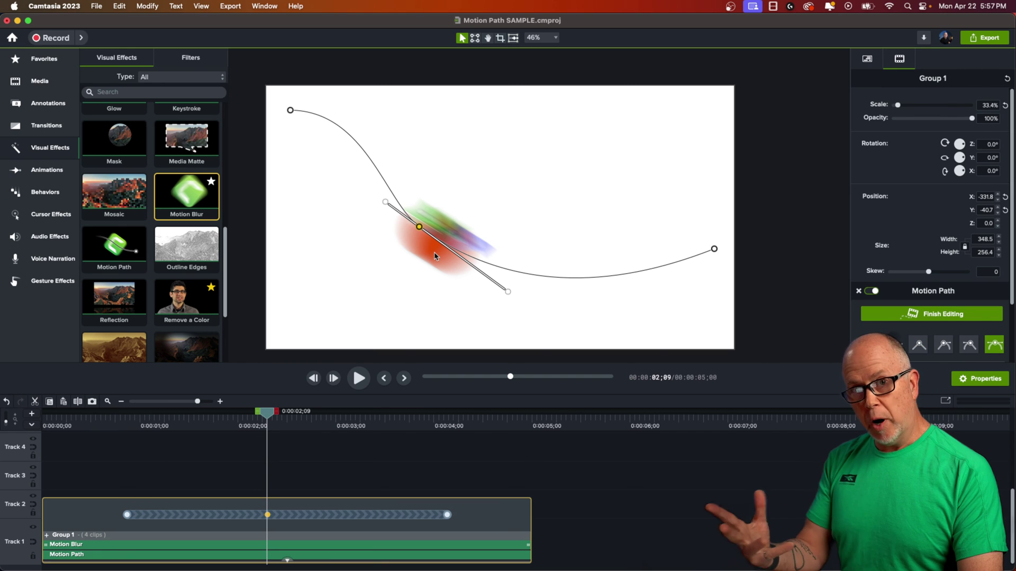
scroll(924, 293, "down", 3)
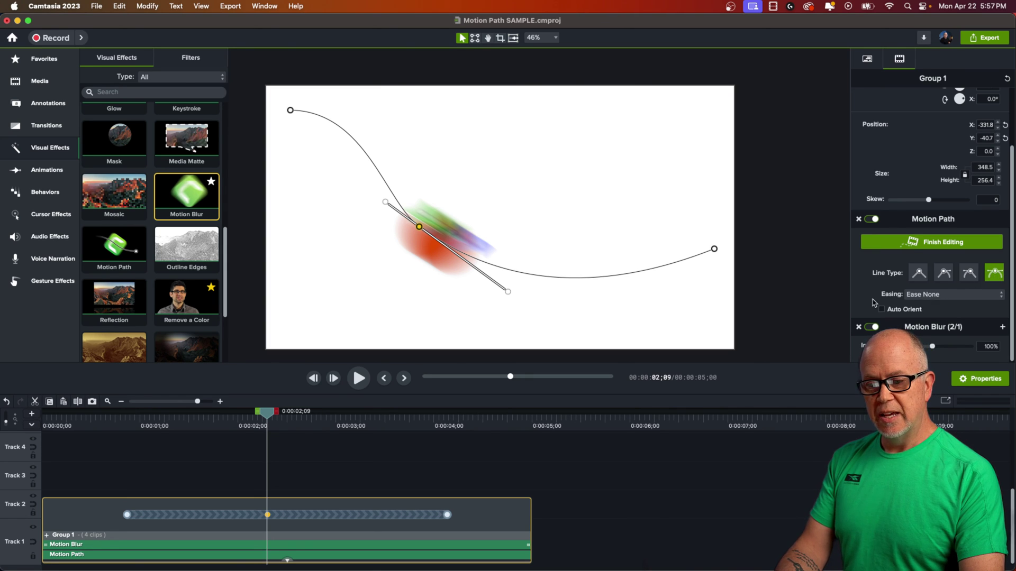
left_click(922, 296)
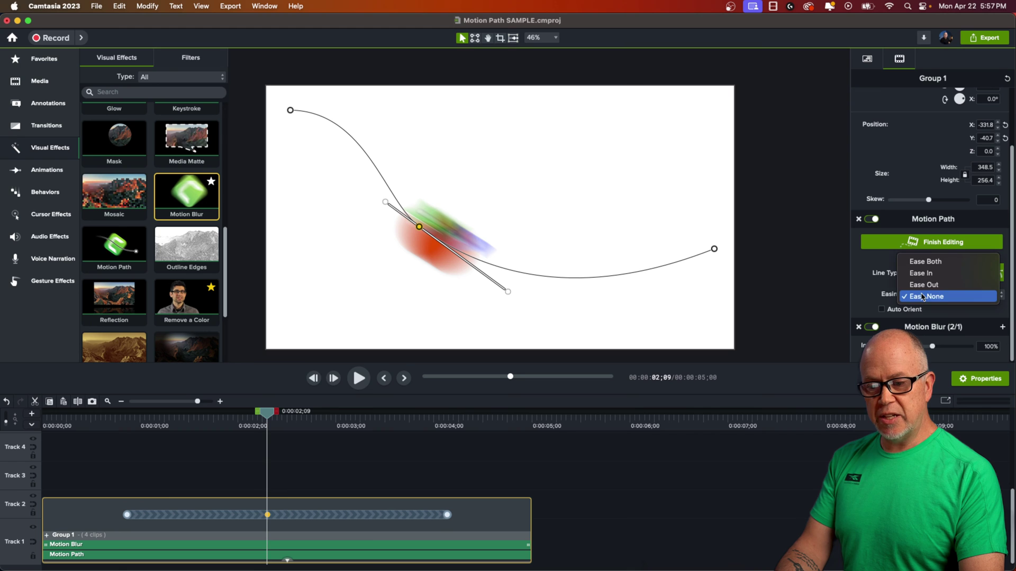
left_click(931, 262)
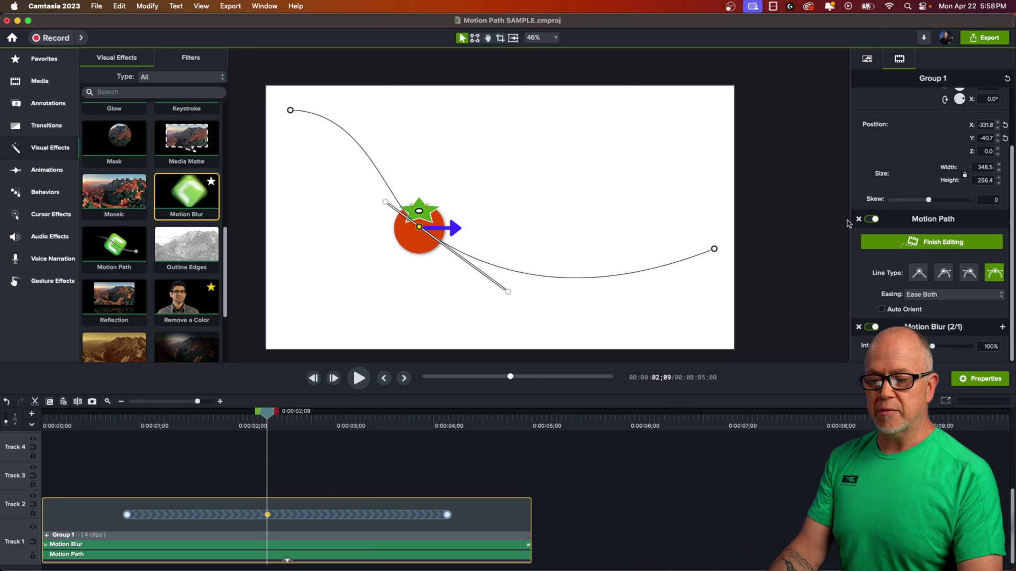
left_click(929, 302)
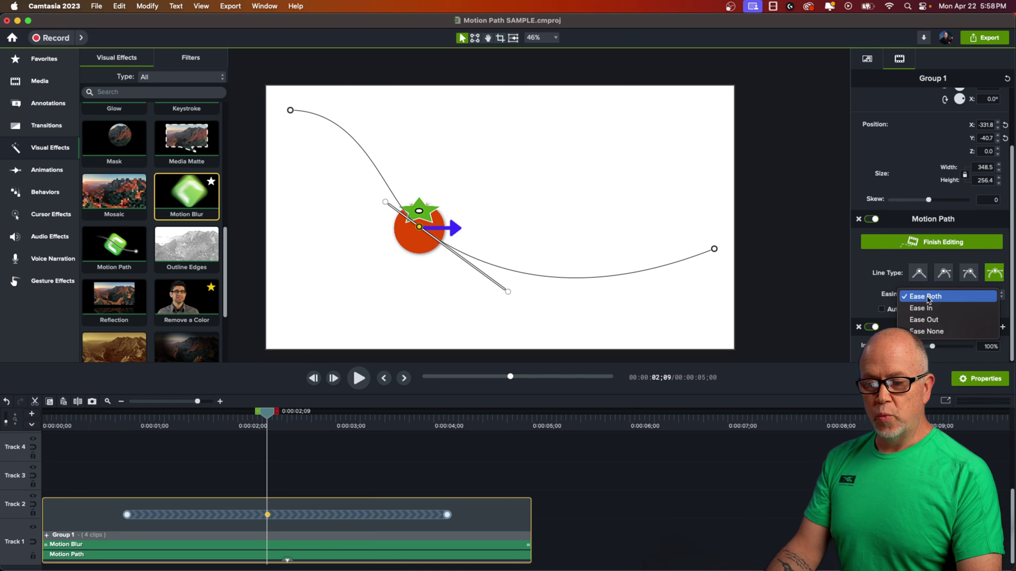
left_click(927, 332)
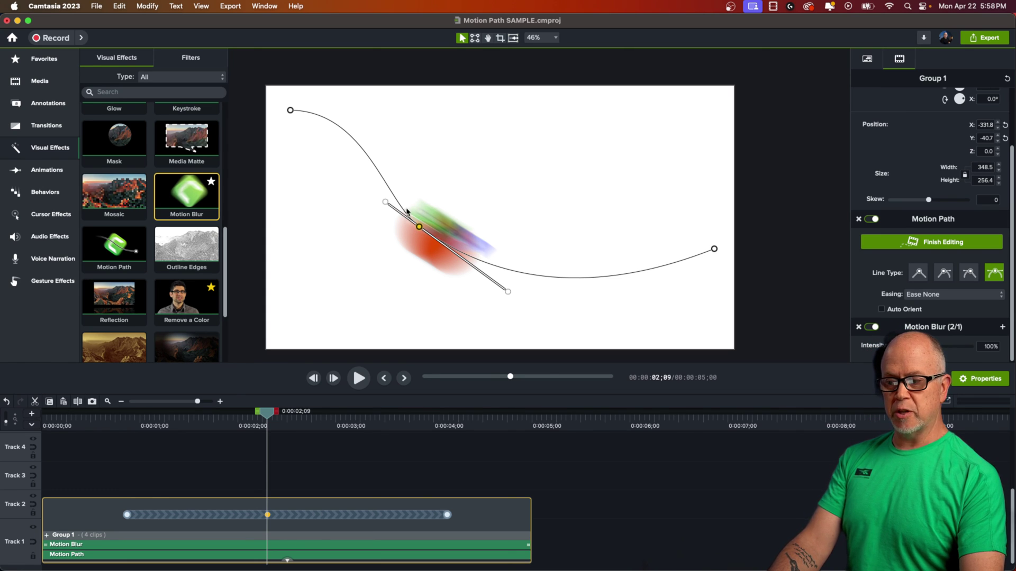
left_click(119, 422)
key("space")
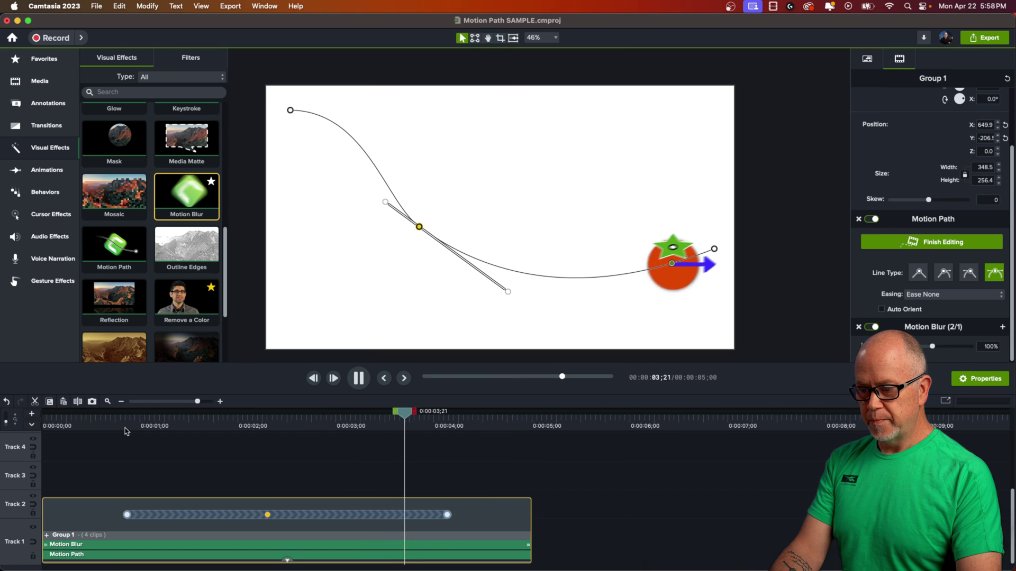
key("space")
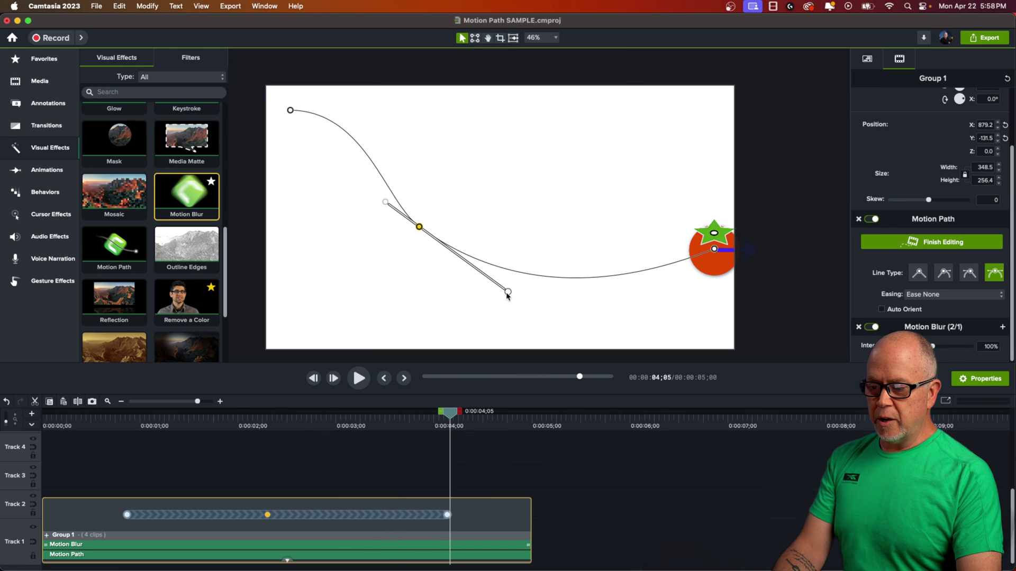
Step: Rotate the middle point's handle so the path loops, preview playback, and return to 0:00:02;06
left_click_drag(508, 291, 308, 326)
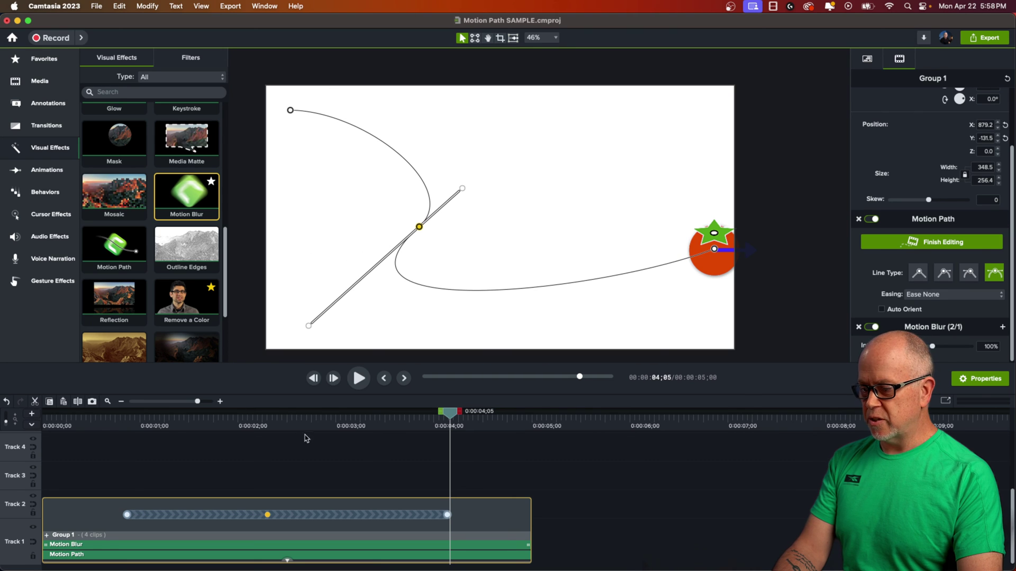
left_click(127, 422)
key("space")
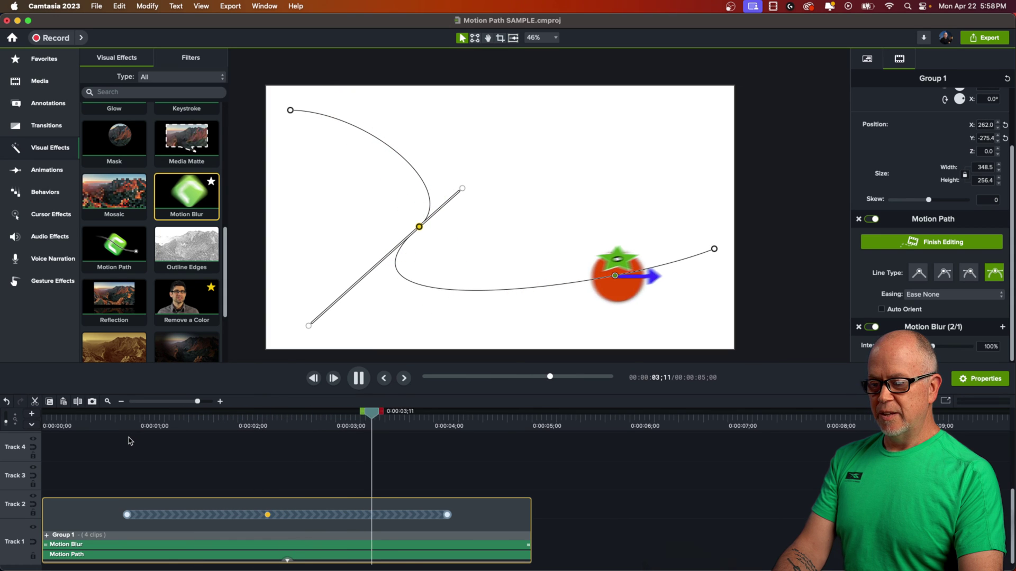
key("space")
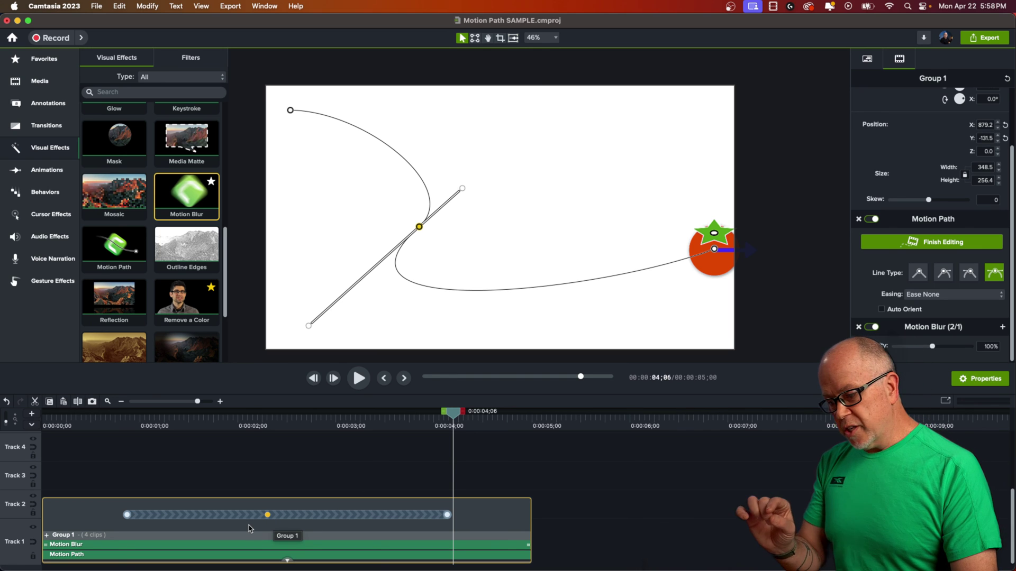
left_click(267, 516)
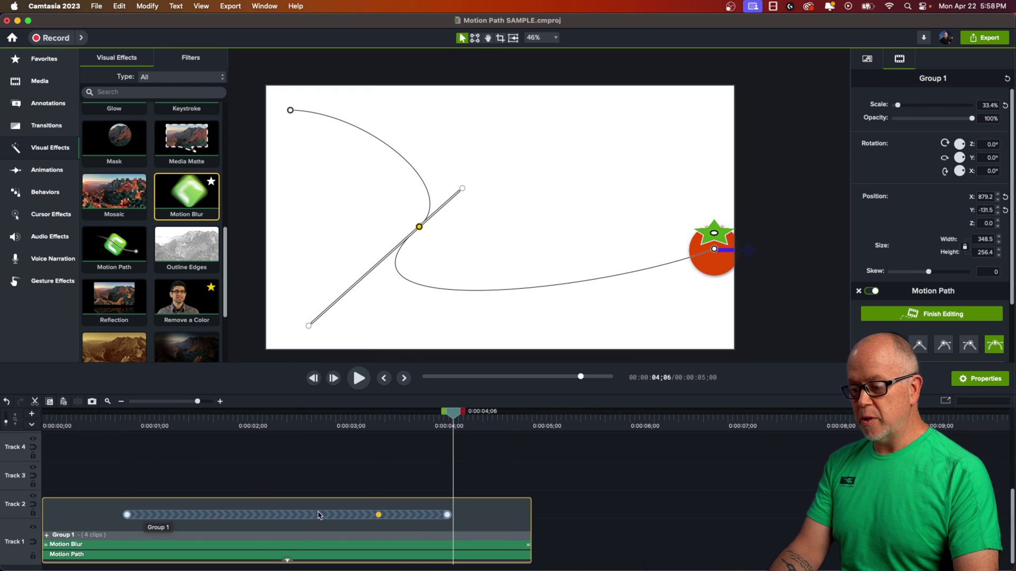
left_click(128, 423)
key("space")
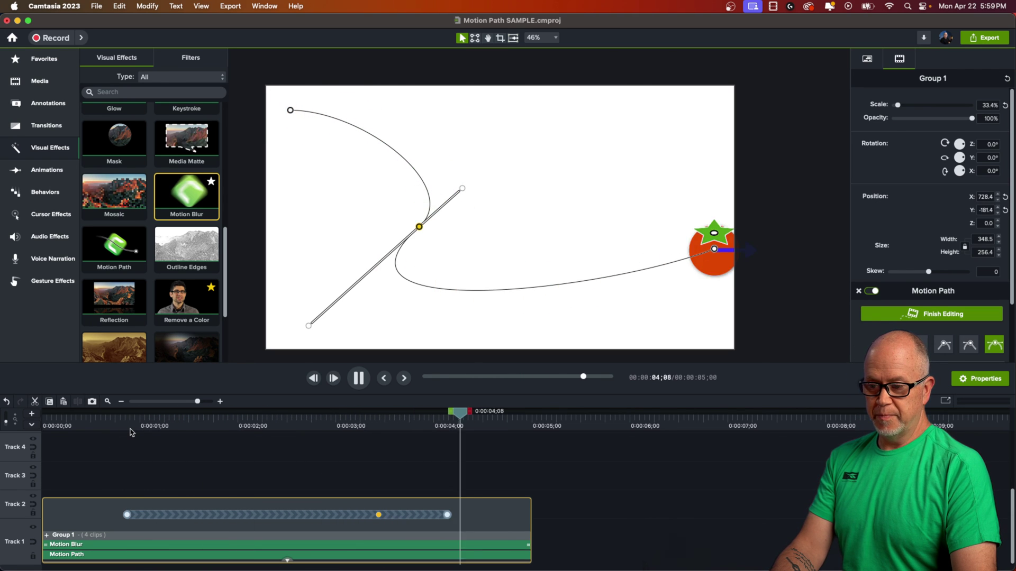
key("space")
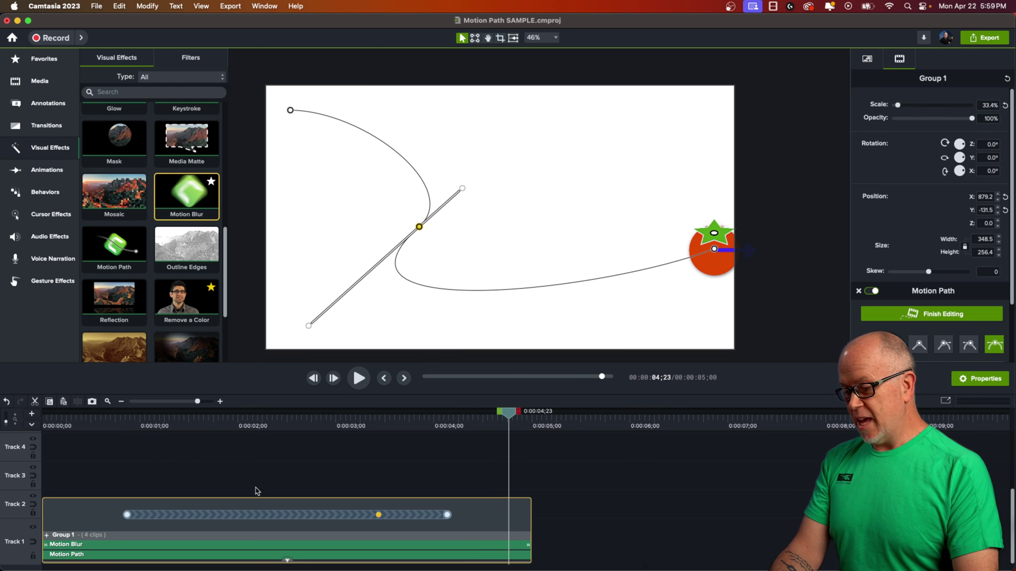
left_click(257, 421)
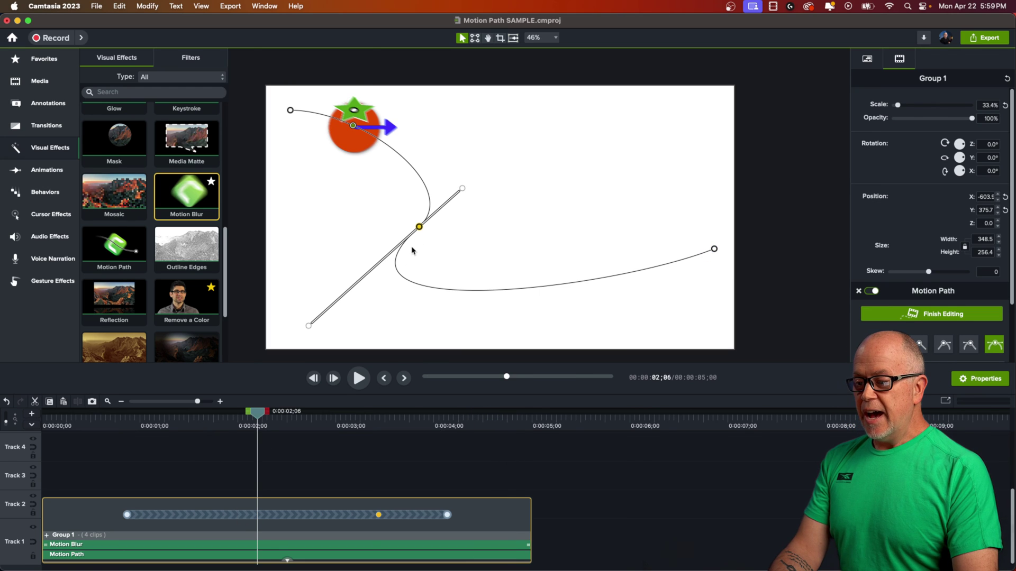
Step: Reshape the middle point's Bezier handles, bending the lower curve up and stretching the middle right
left_click_drag(458, 194, 479, 185)
left_click_drag(263, 335, 412, 312)
left_click_drag(424, 199, 532, 164)
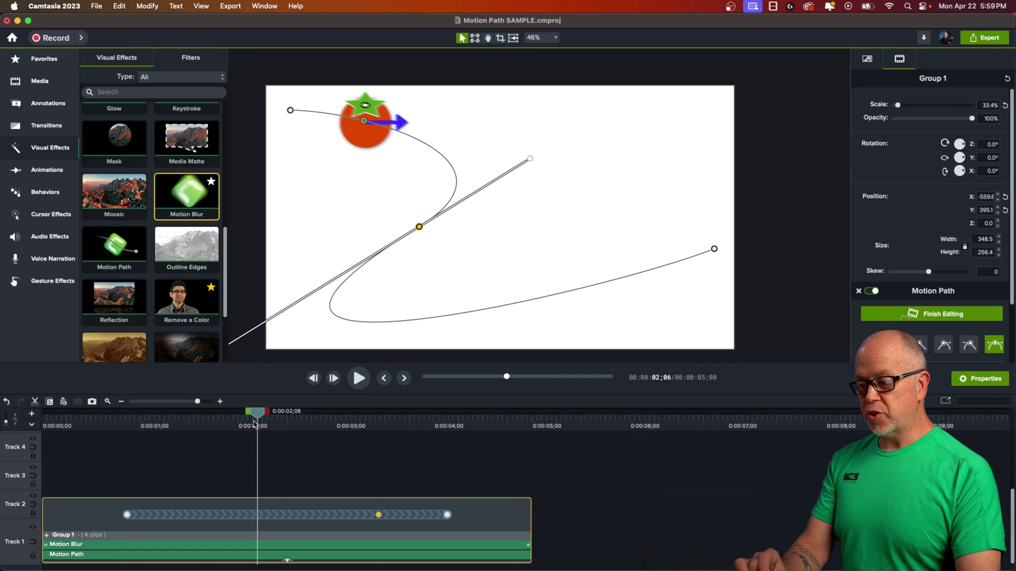
left_click_drag(255, 423, 231, 423)
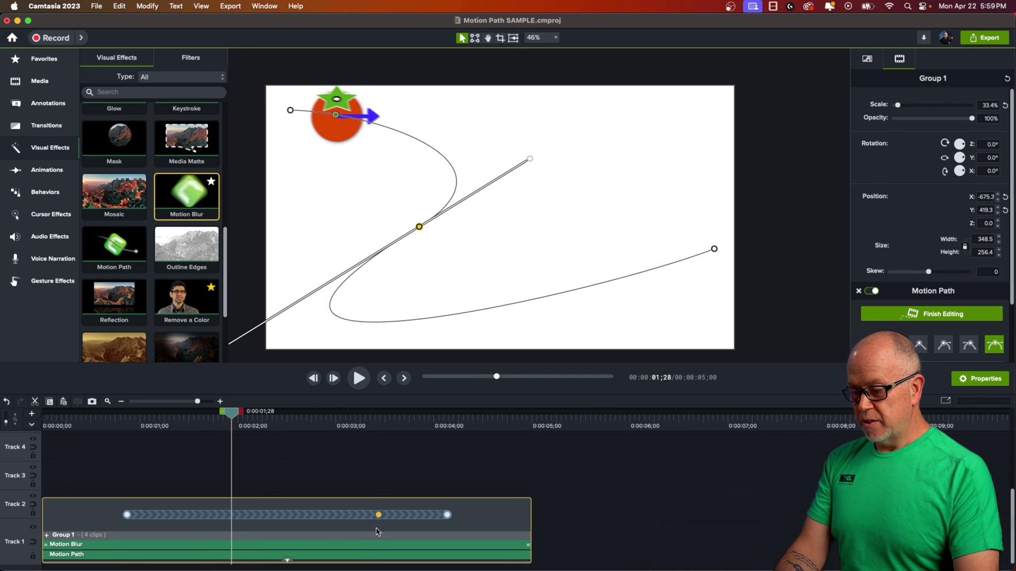
Step: Retime the path keyframes earlier and shorter, then shift the whole animation to start about one second in
left_click_drag(379, 518, 261, 516)
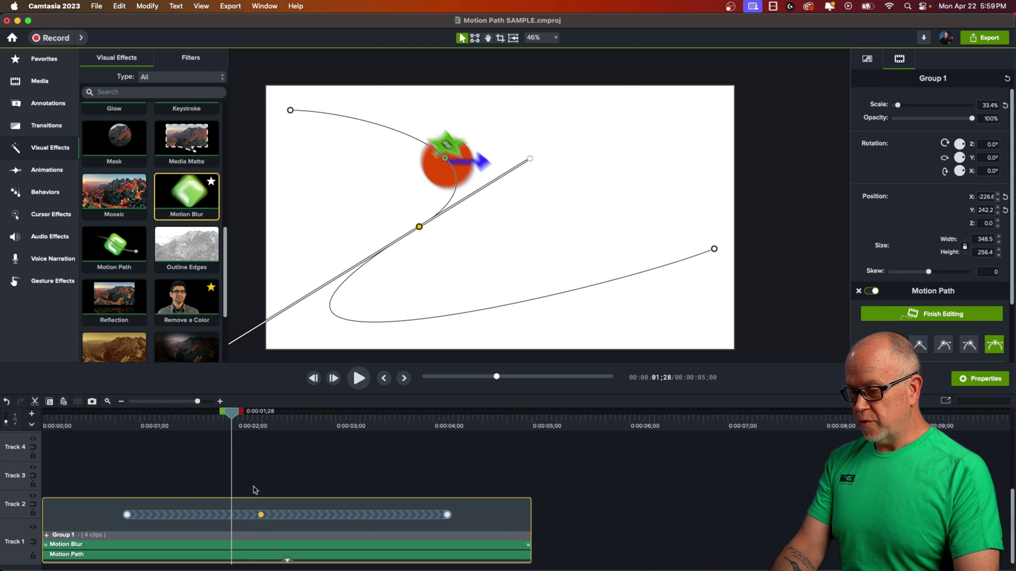
left_click_drag(225, 407, 152, 412)
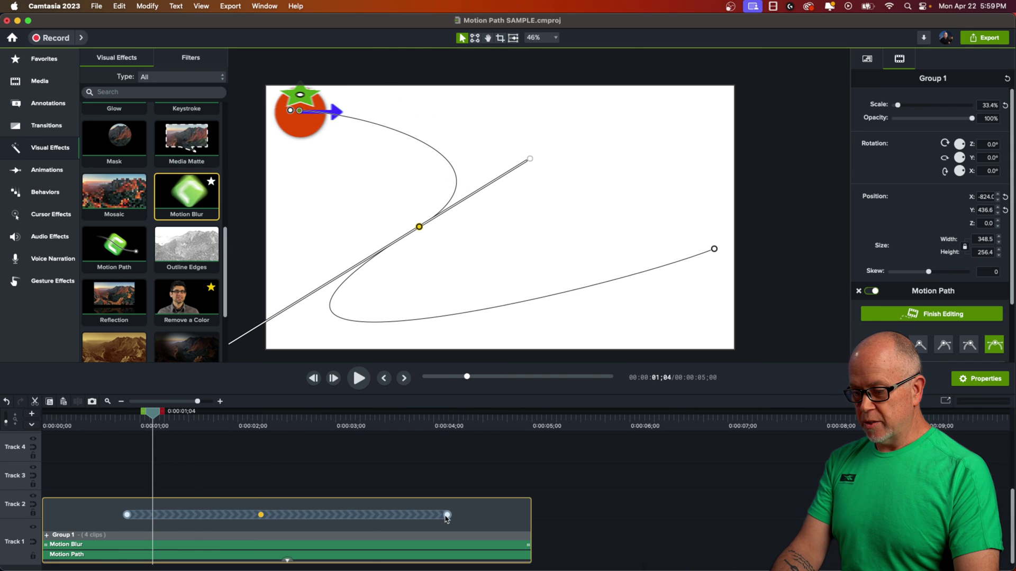
left_click_drag(447, 515, 388, 516)
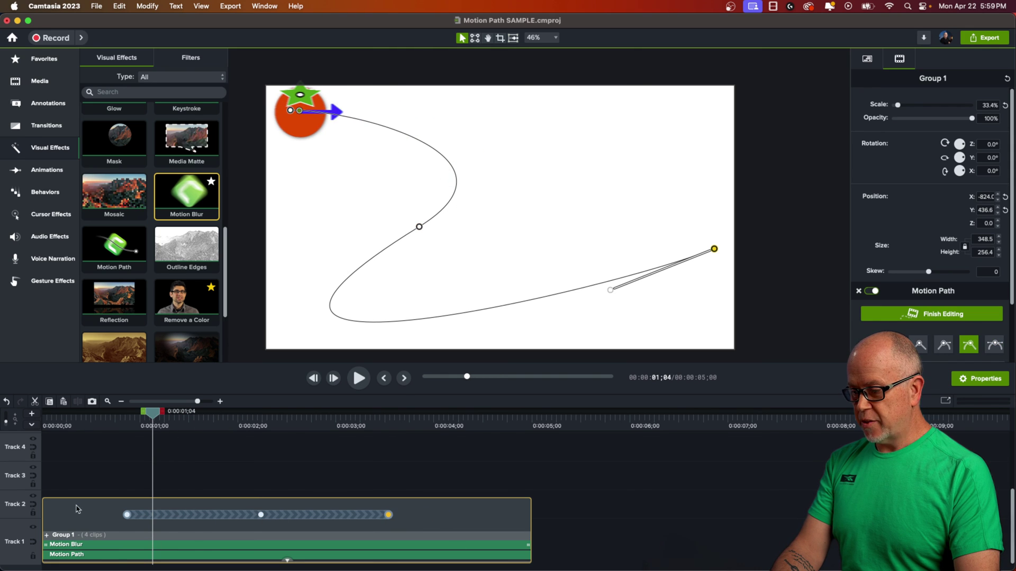
left_click(127, 515, "shift")
left_click_drag(128, 515, 216, 536)
left_click(141, 425)
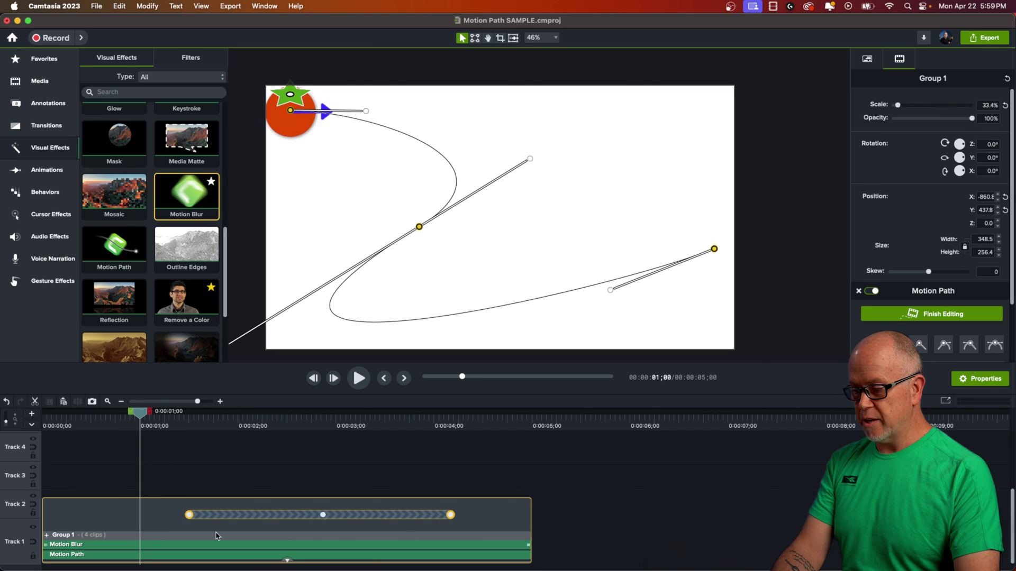
right_click(247, 517)
left_click(184, 436)
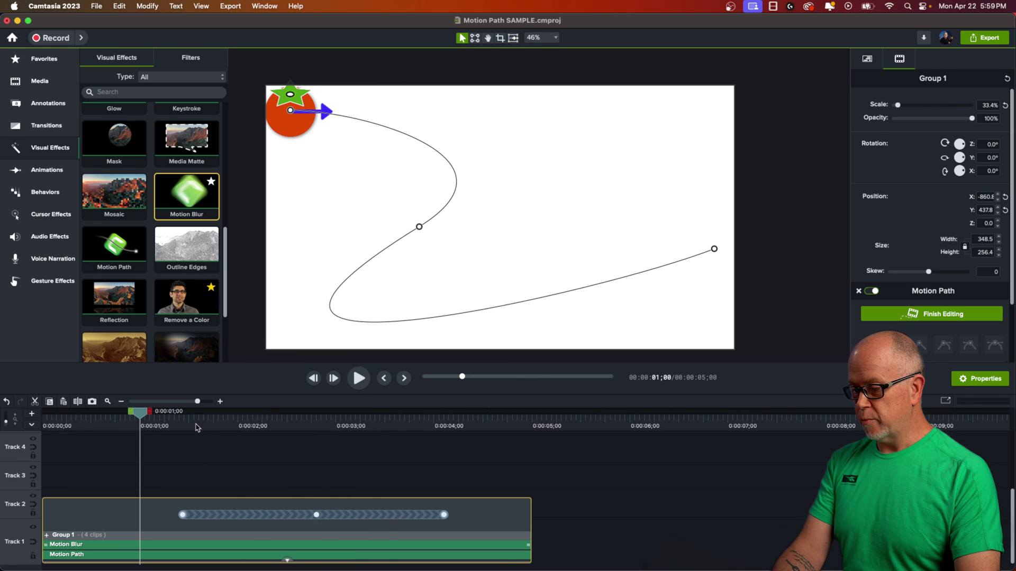
left_click(238, 426)
Step: Add a motion path point at the two-second mark, then preview the animation twice from near the start
right_click(247, 518)
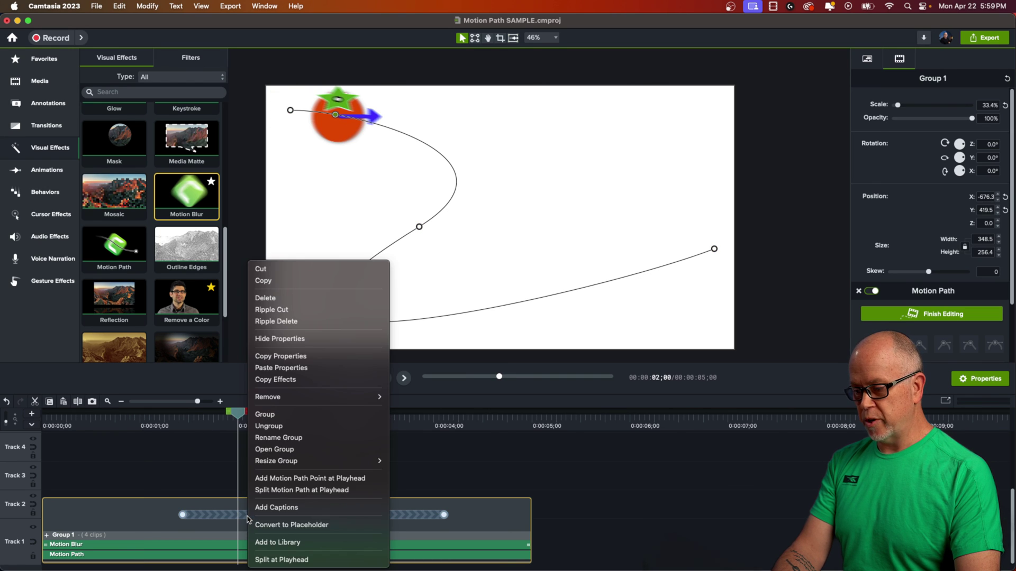
left_click(304, 479)
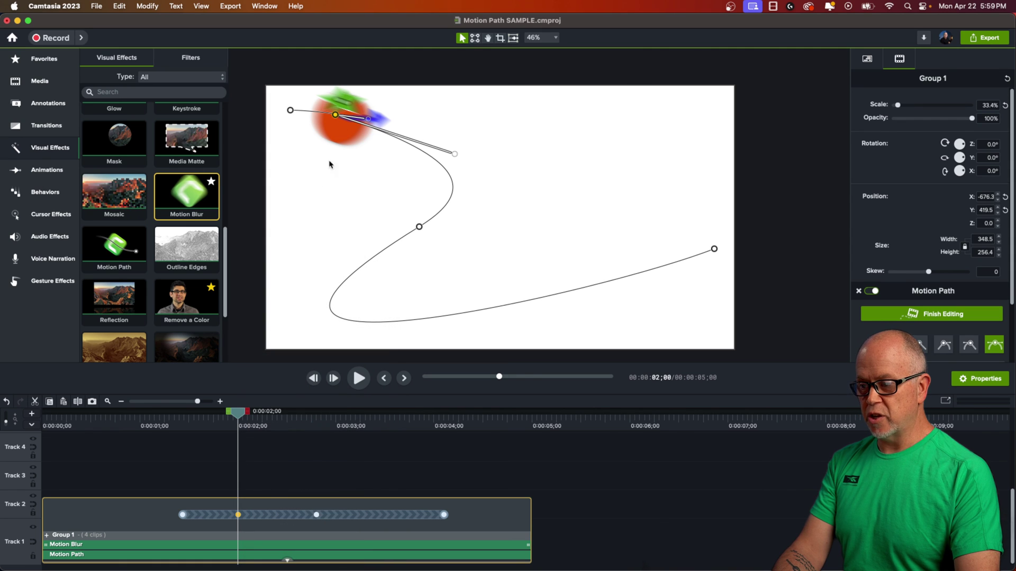
left_click(176, 429)
key("space")
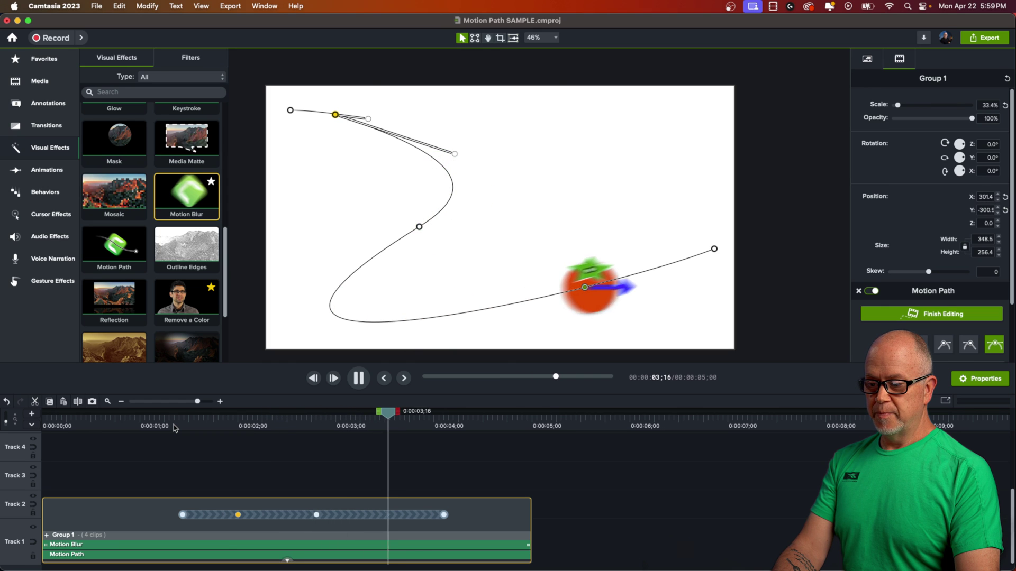
key("space")
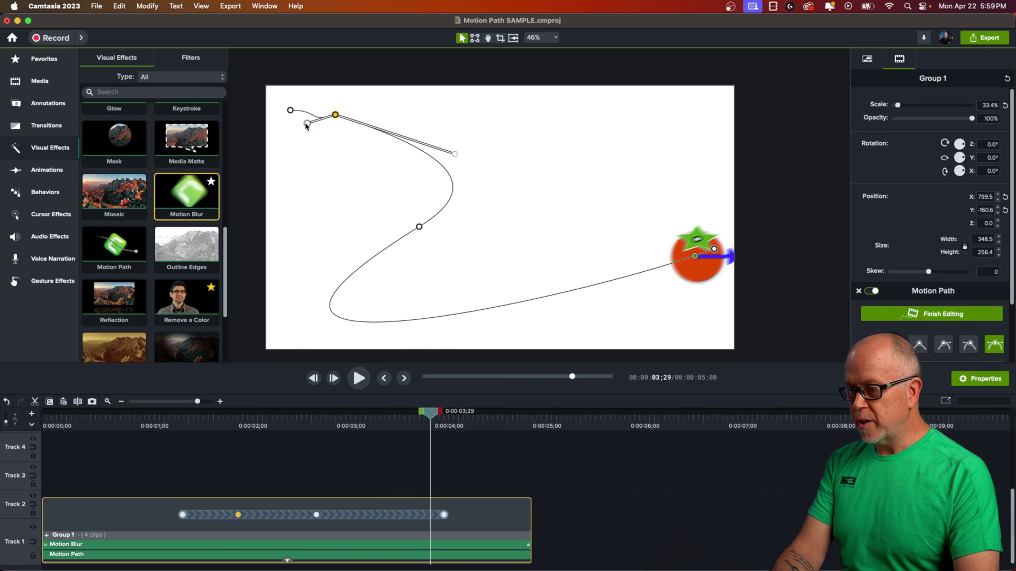
left_click(179, 425)
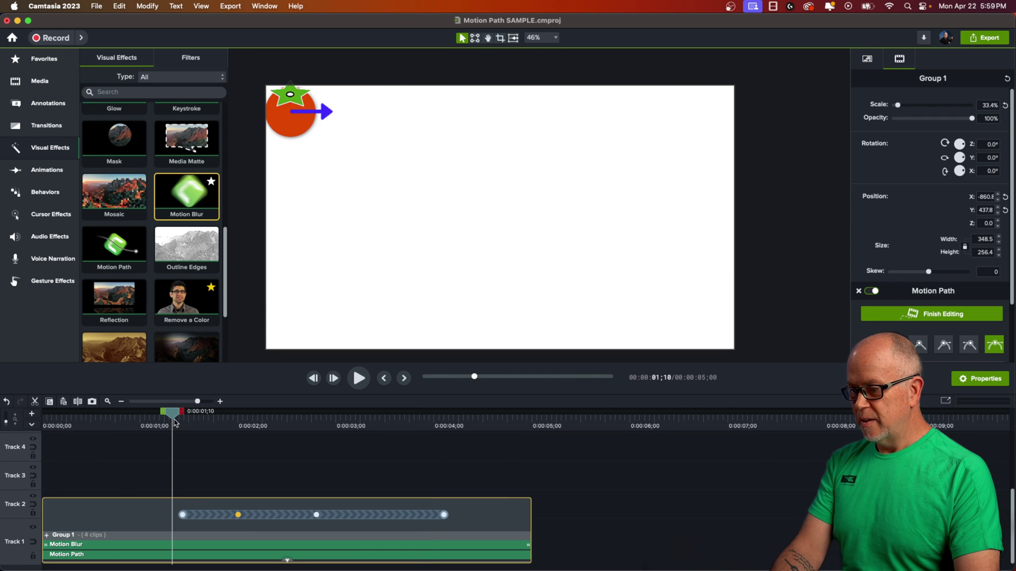
key("space")
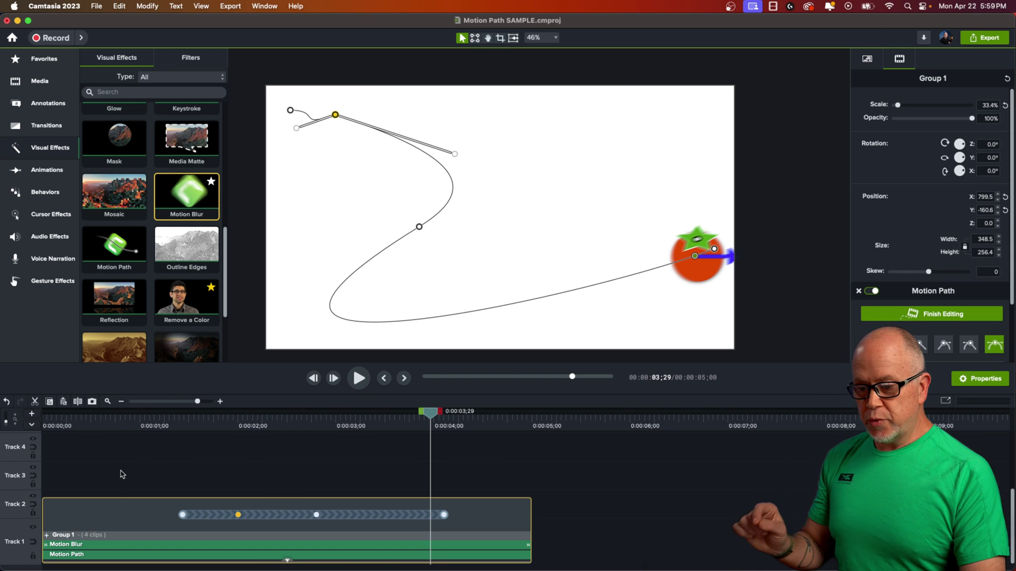
left_click(166, 425)
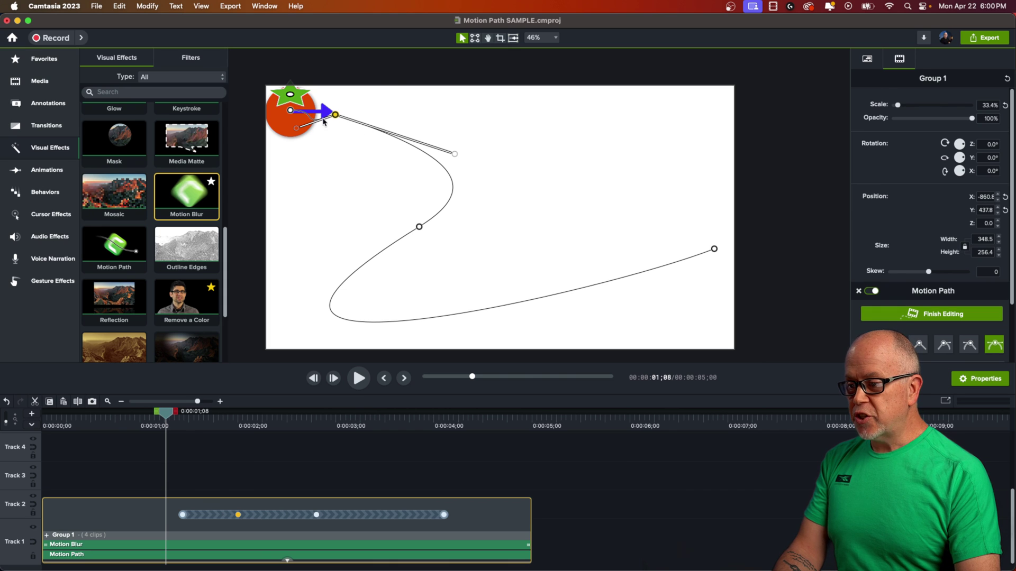
Step: Lower the path's start point on the left edge and move the second point right to form a peak
left_click(127, 451)
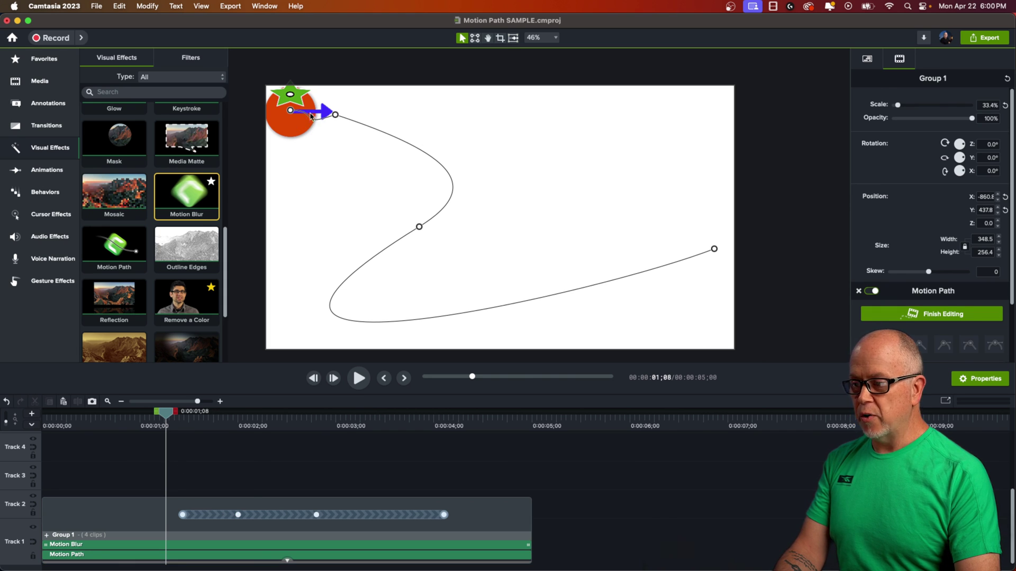
left_click_drag(291, 112, 292, 169)
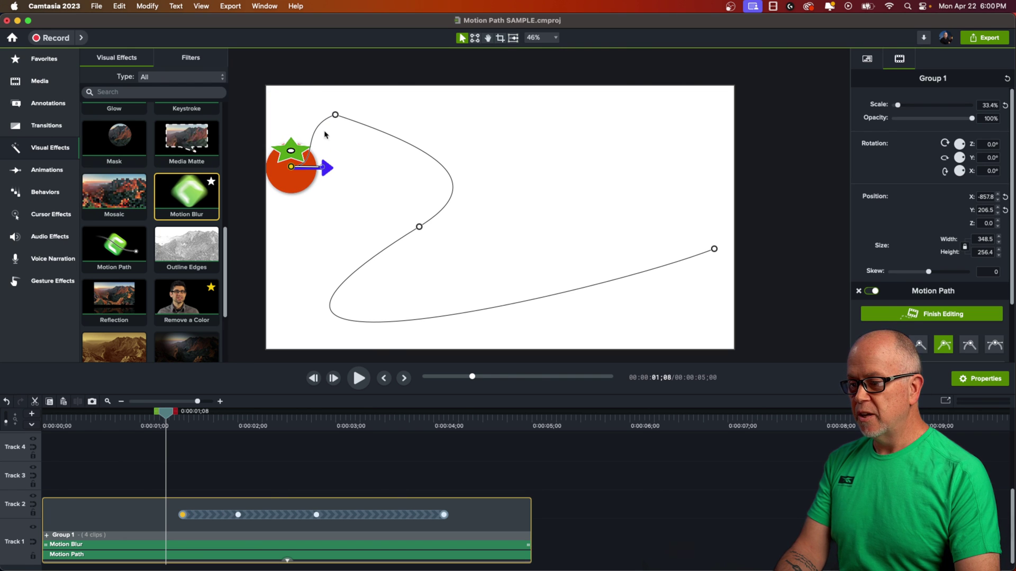
left_click_drag(336, 115, 385, 128)
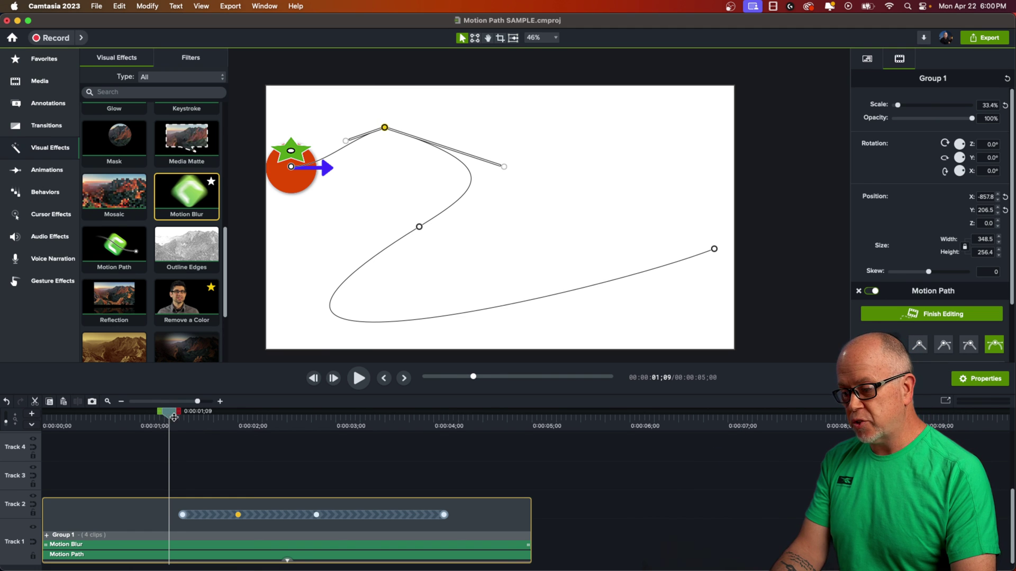
left_click_drag(168, 414, 170, 415)
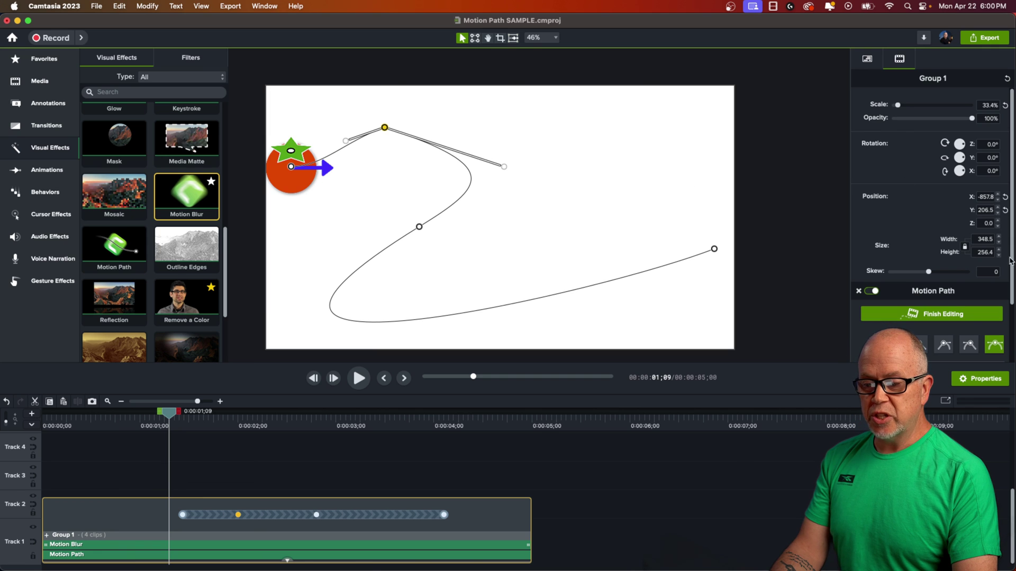
scroll(941, 301, "down", 4)
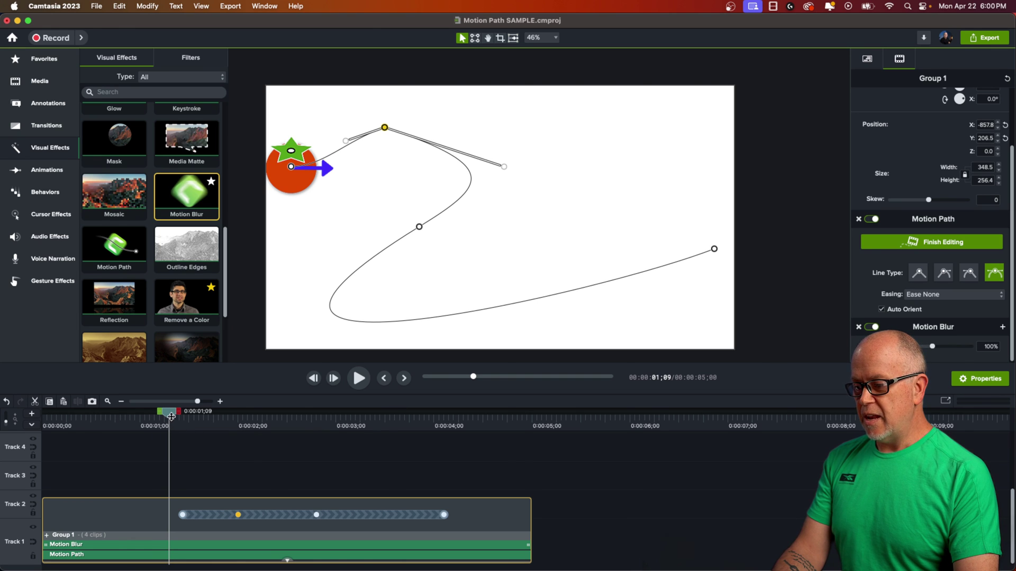
left_click_drag(170, 415, 188, 418)
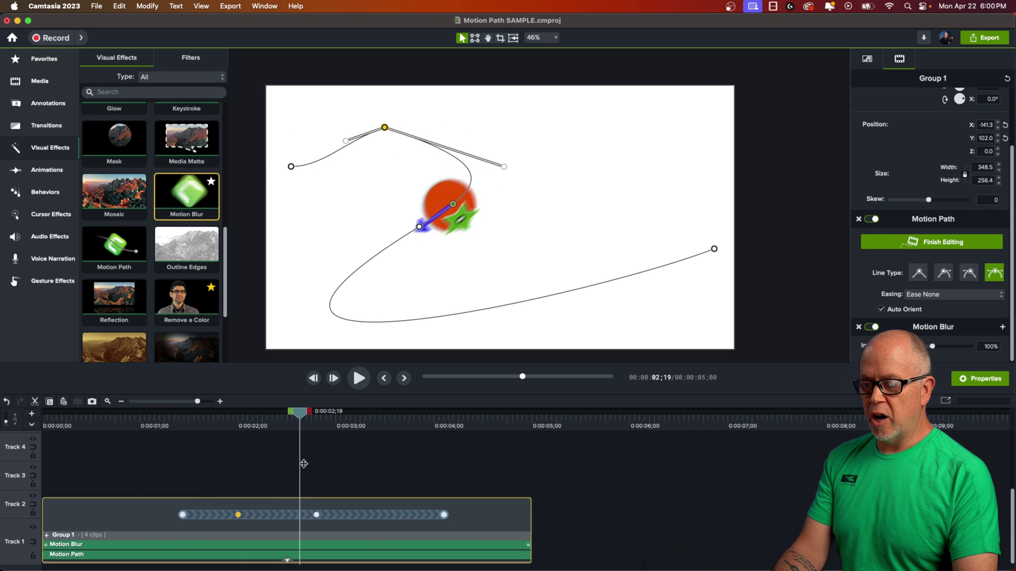
left_click_drag(343, 476, 224, 481)
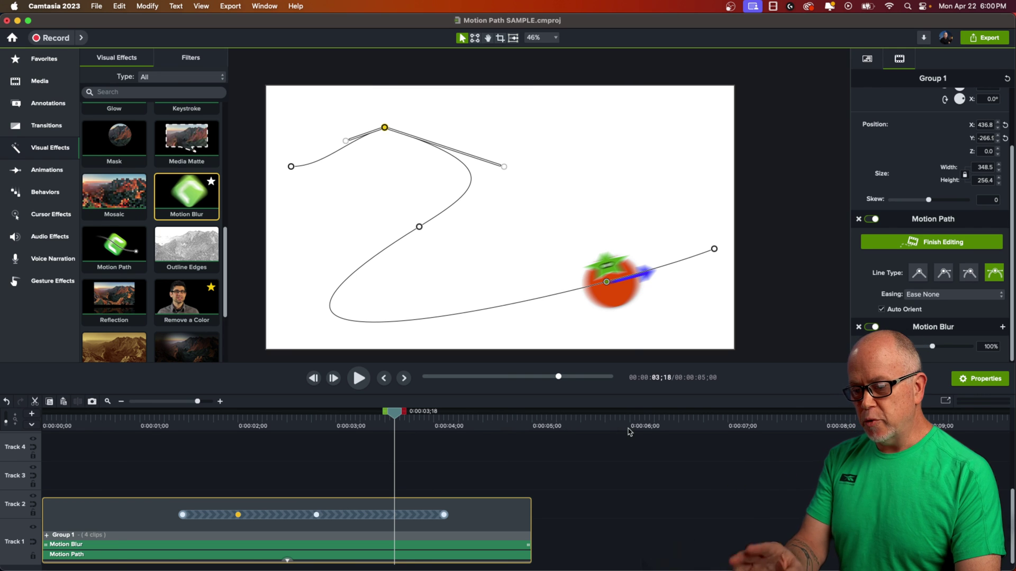
scroll(646, 297, "up", 6)
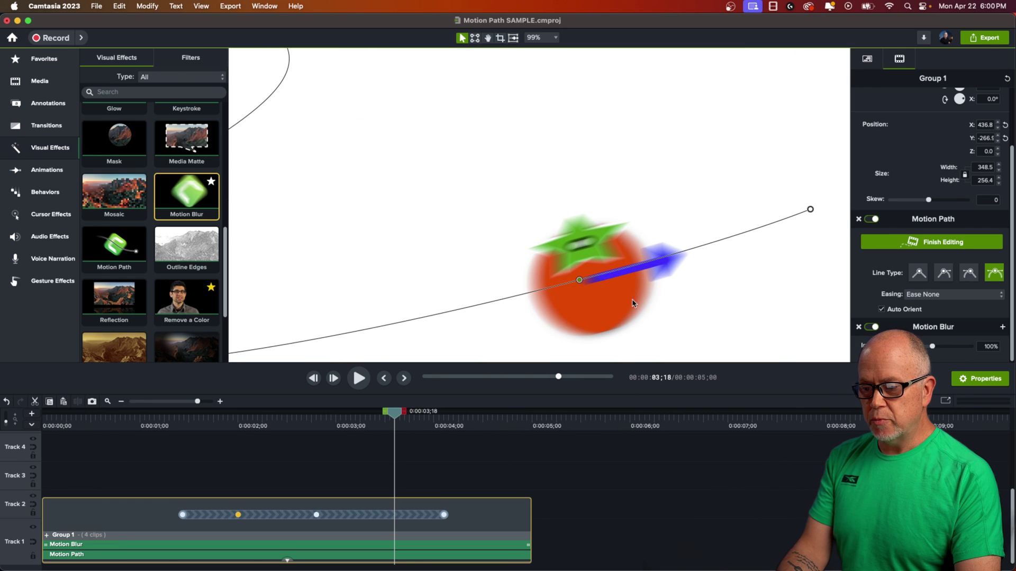